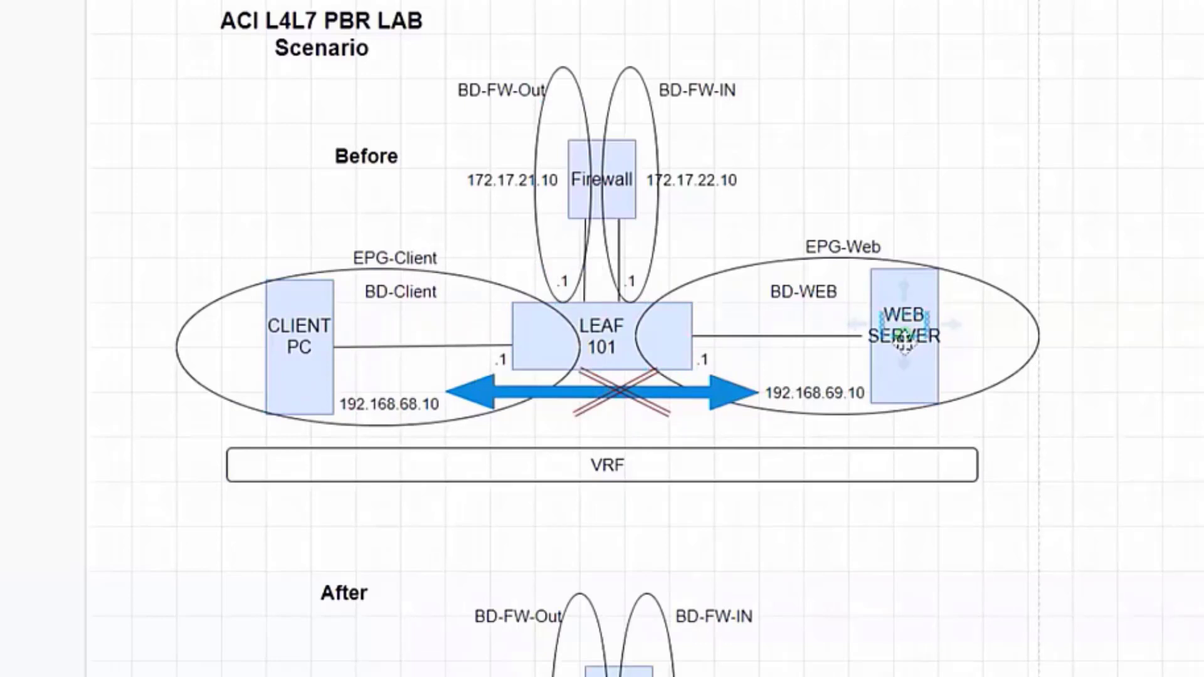
# Step: Scroll down to review the 'After' traffic-path diagram before switching to APIC's tenant Contracts view
pyautogui.scroll(-5, 906, 345)
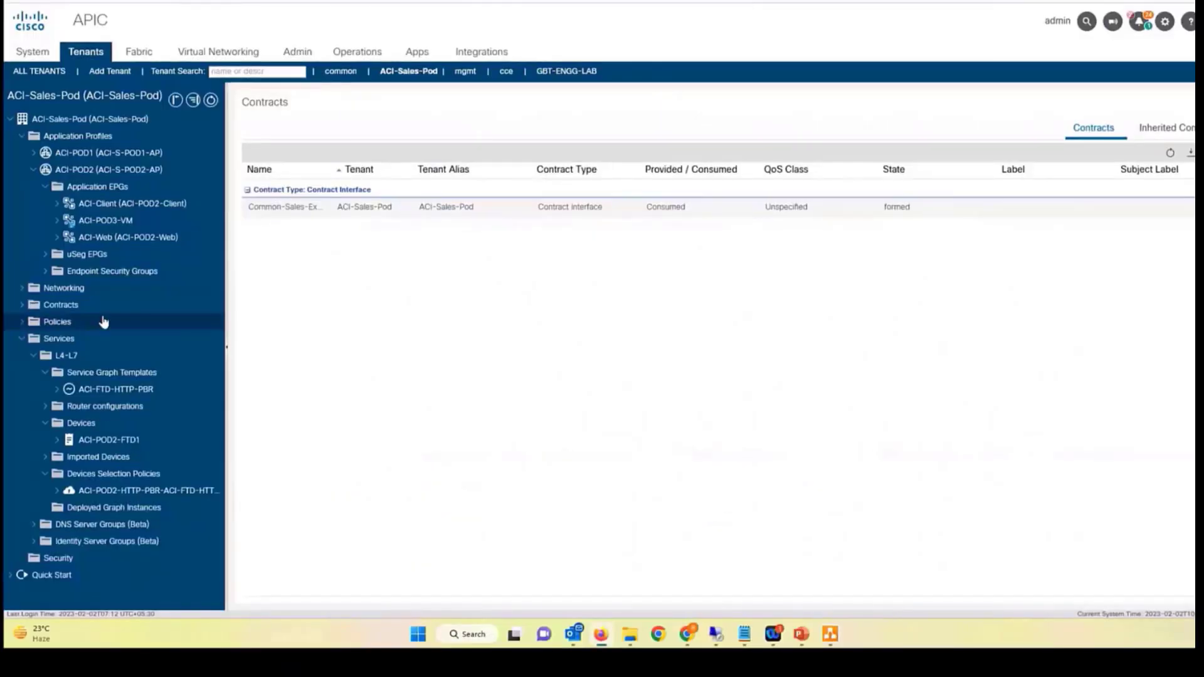
# Step: Open the ACI-FTD-HTTP-PBR service graph template and then the ACI-POD2-FTD1 firewall device
pyautogui.click(119, 394)
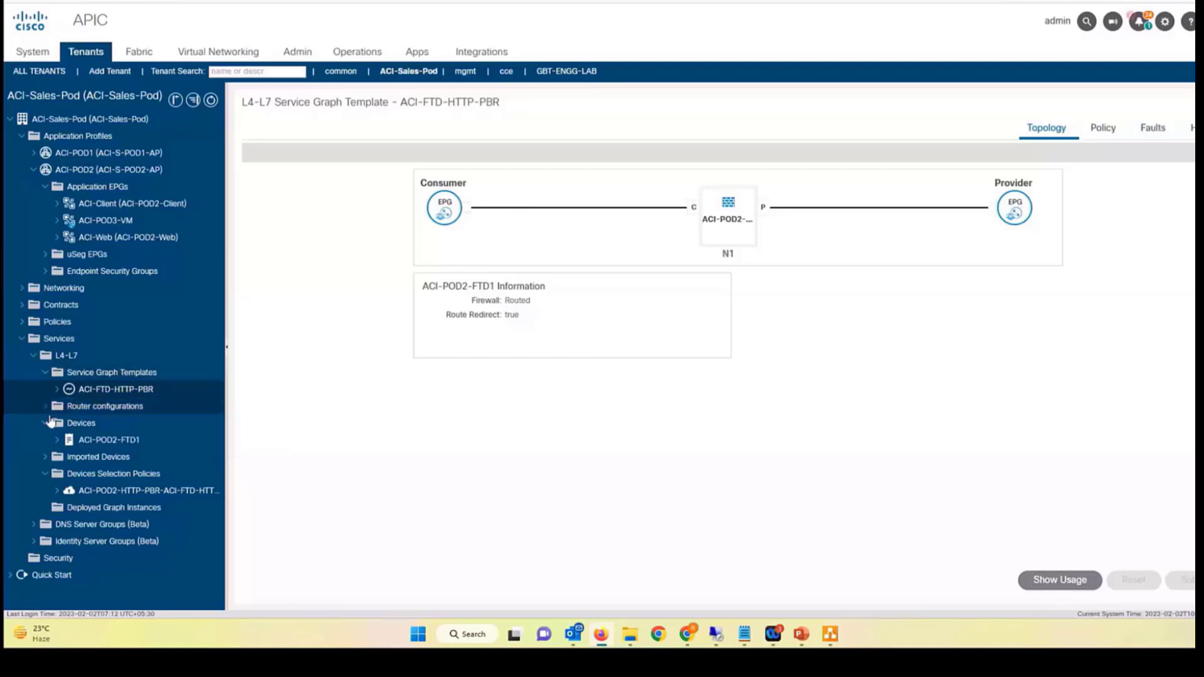
pyautogui.click(116, 441)
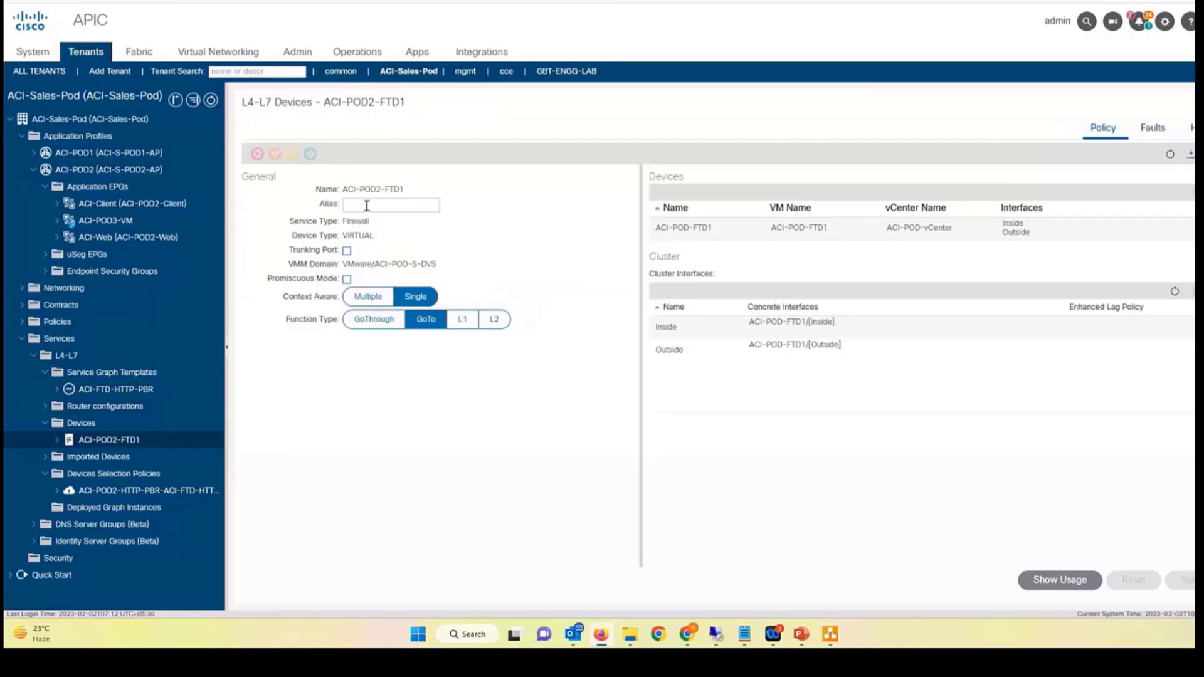
pyautogui.moveTo(375, 267)
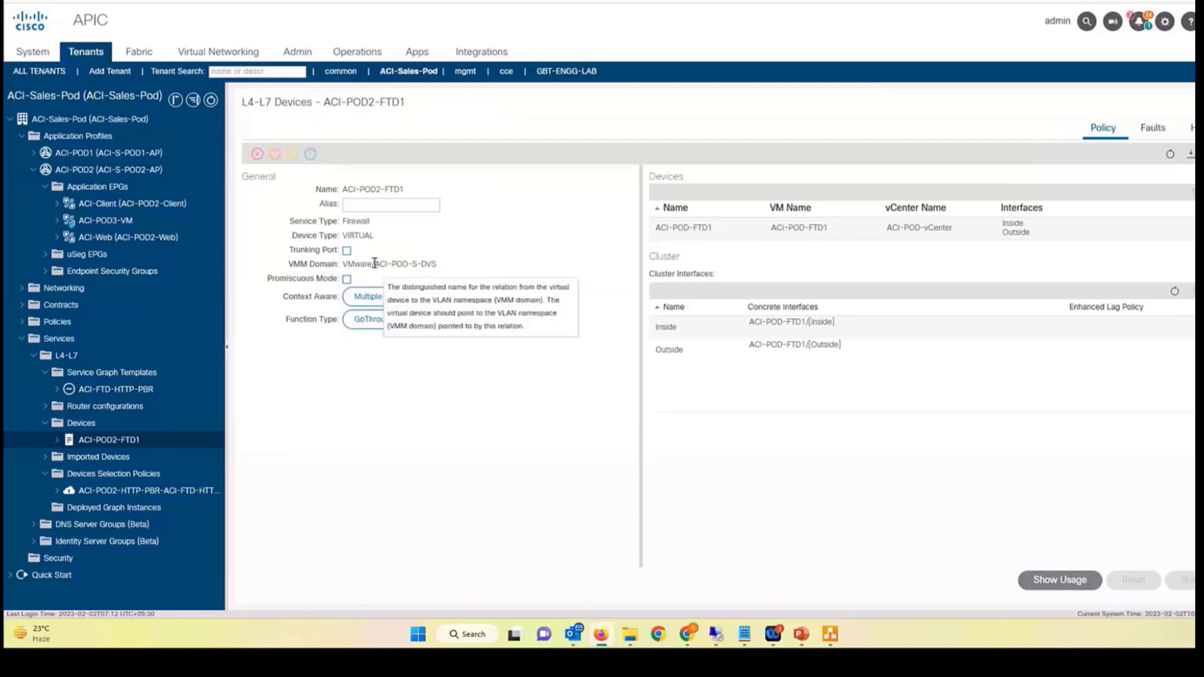
pyautogui.moveTo(374, 263); pyautogui.dragTo(442, 269)
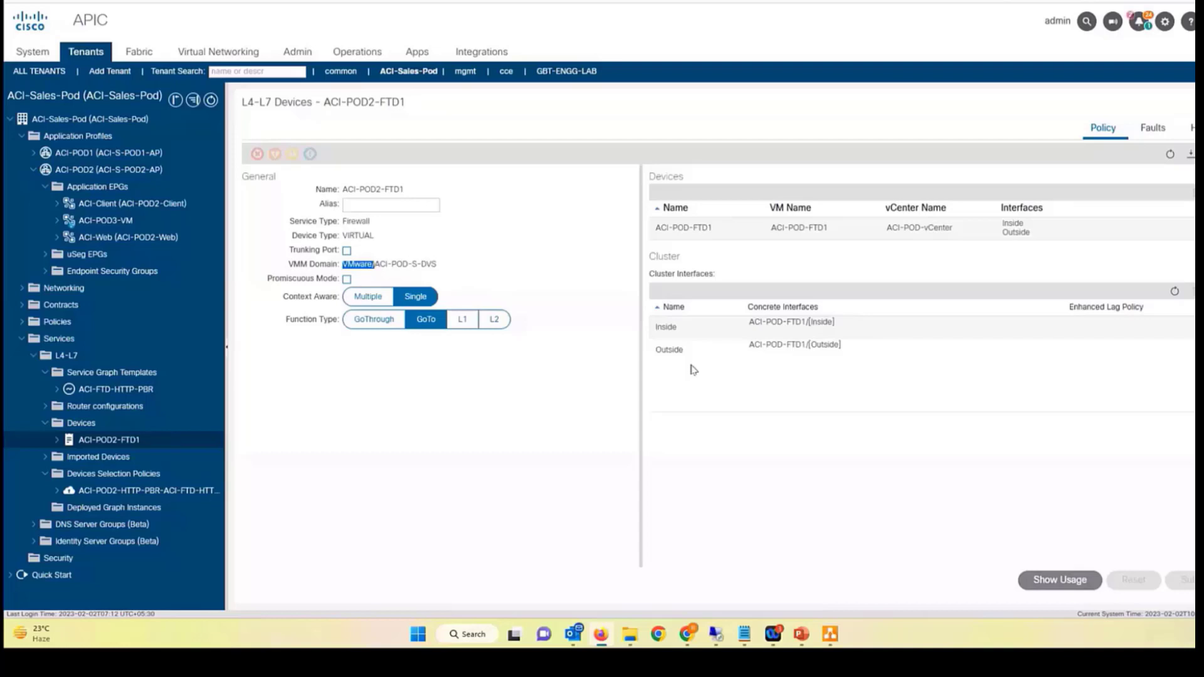
# Step: Apply ACI-FTD-HTTP-PBR with ACI-POD2-Client as consumer EPG and ACI-POD2-Web as provider EPG
pyautogui.rightClick(81, 390)
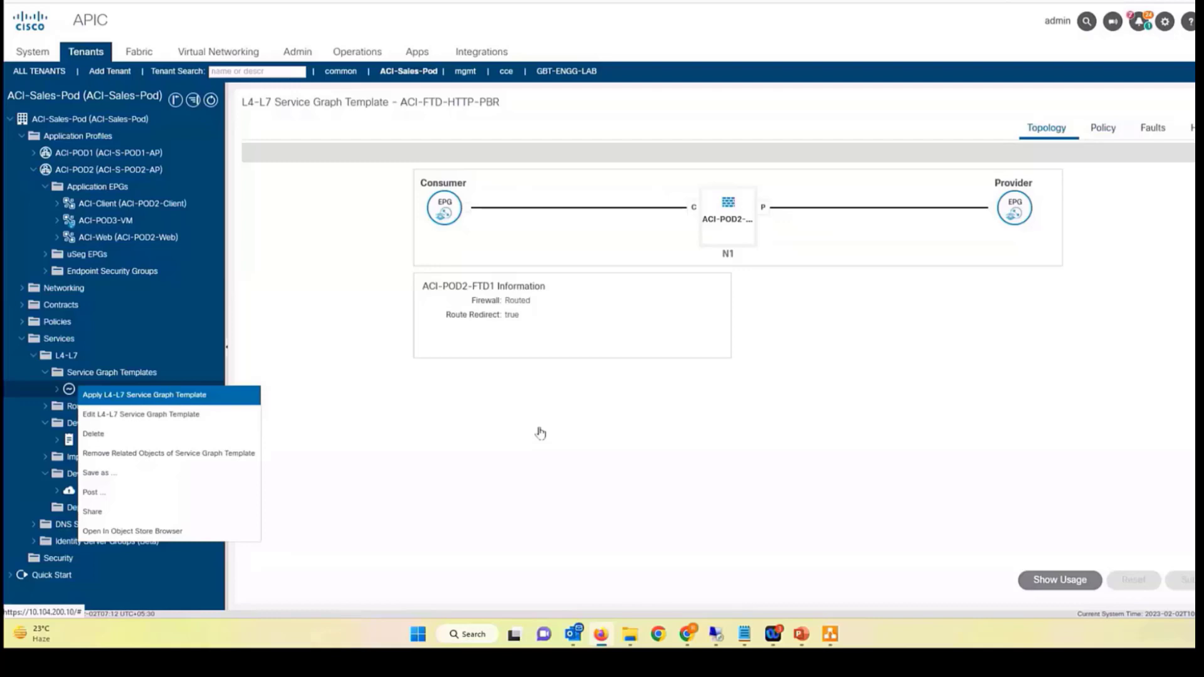
pyautogui.click(254, 394)
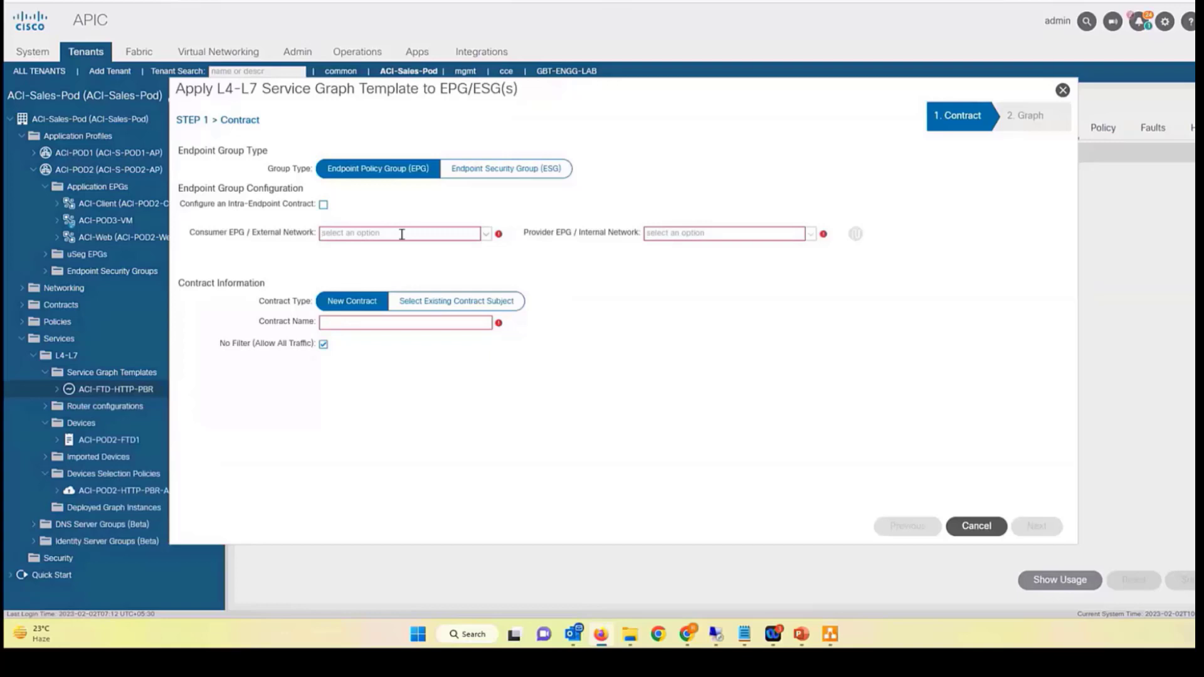
pyautogui.write('w')
pyautogui.press('BackSpace')
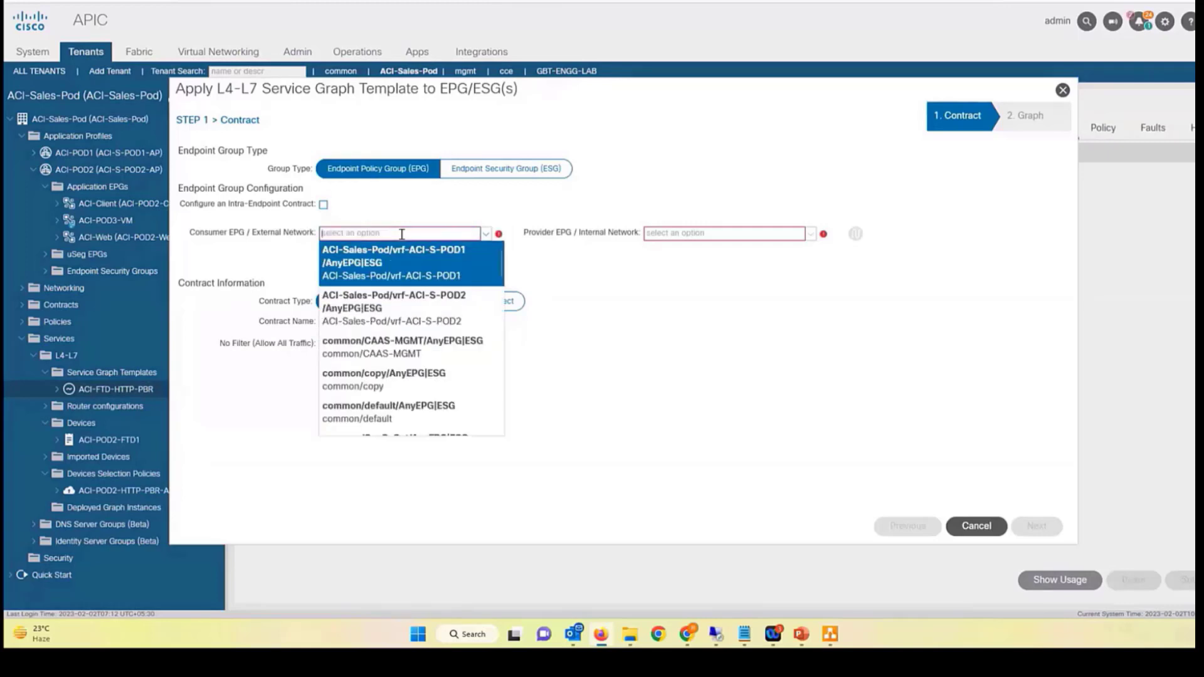
pyautogui.write('clien')
pyautogui.press('Return')
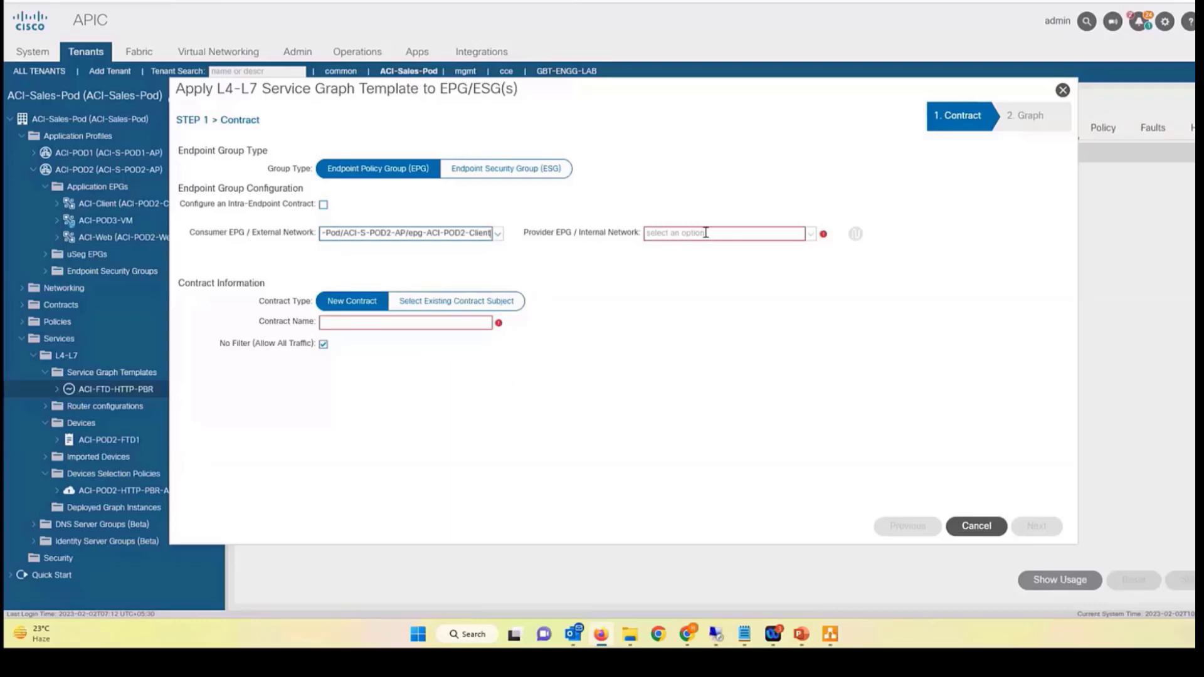
pyautogui.click(706, 233)
pyautogui.write('w')
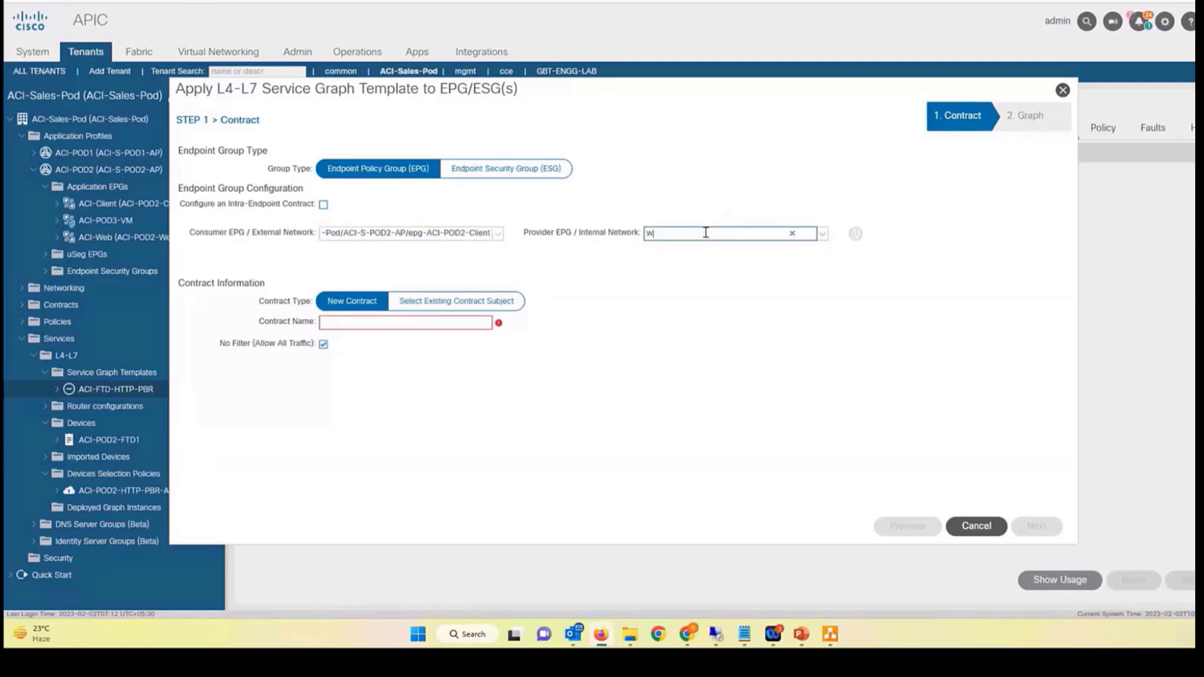
pyautogui.write('eb')
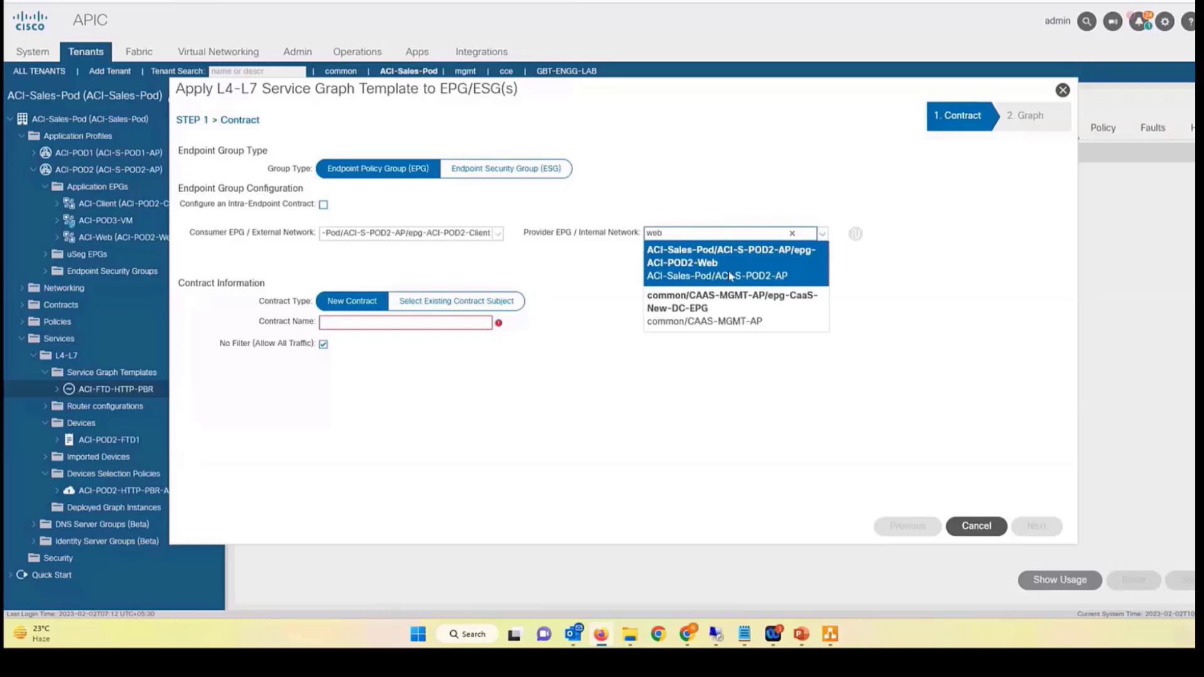
pyautogui.click(747, 271)
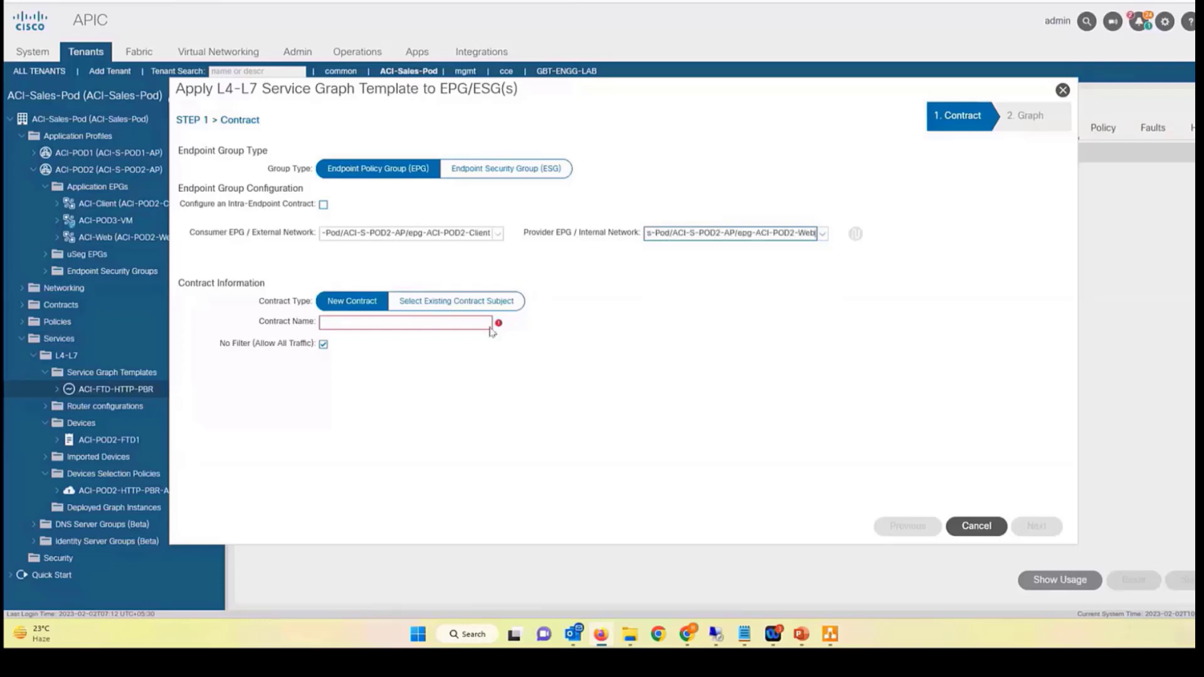
# Step: Name the contract ACI-POD2-HTTP-PBR and uncheck No Filter (Allow All Traffic)
pyautogui.click(388, 326)
pyautogui.write('ACI')
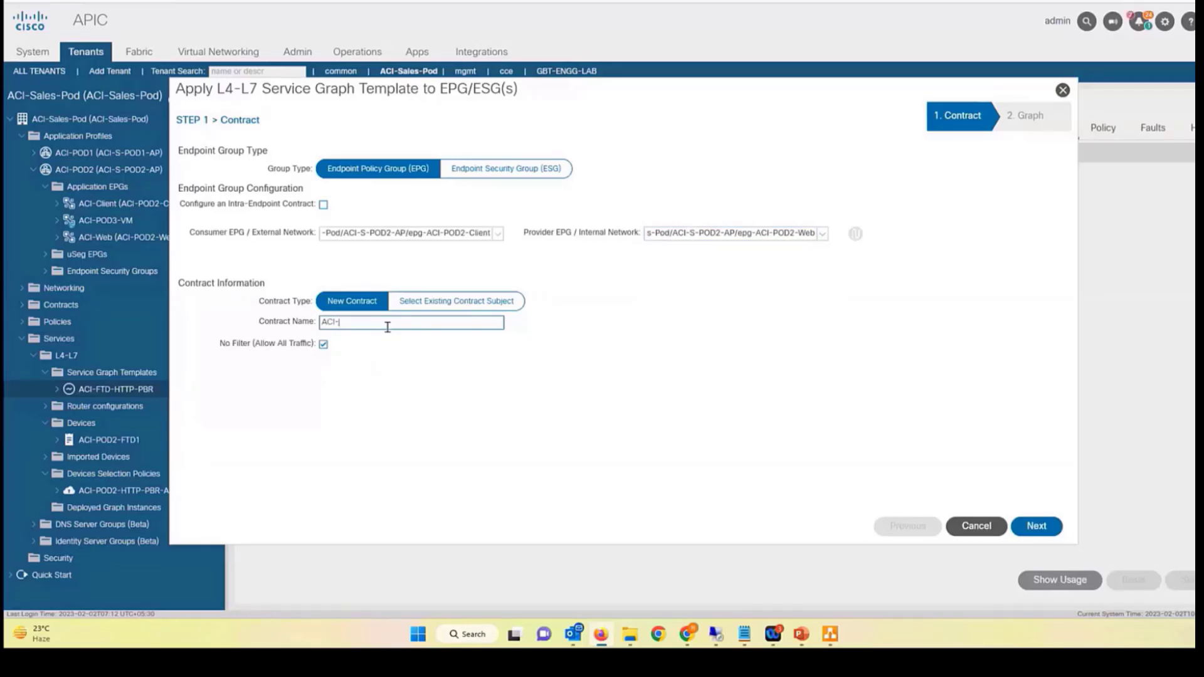
pyautogui.write('-POD2-HTTP-PBR')
pyautogui.click(325, 353)
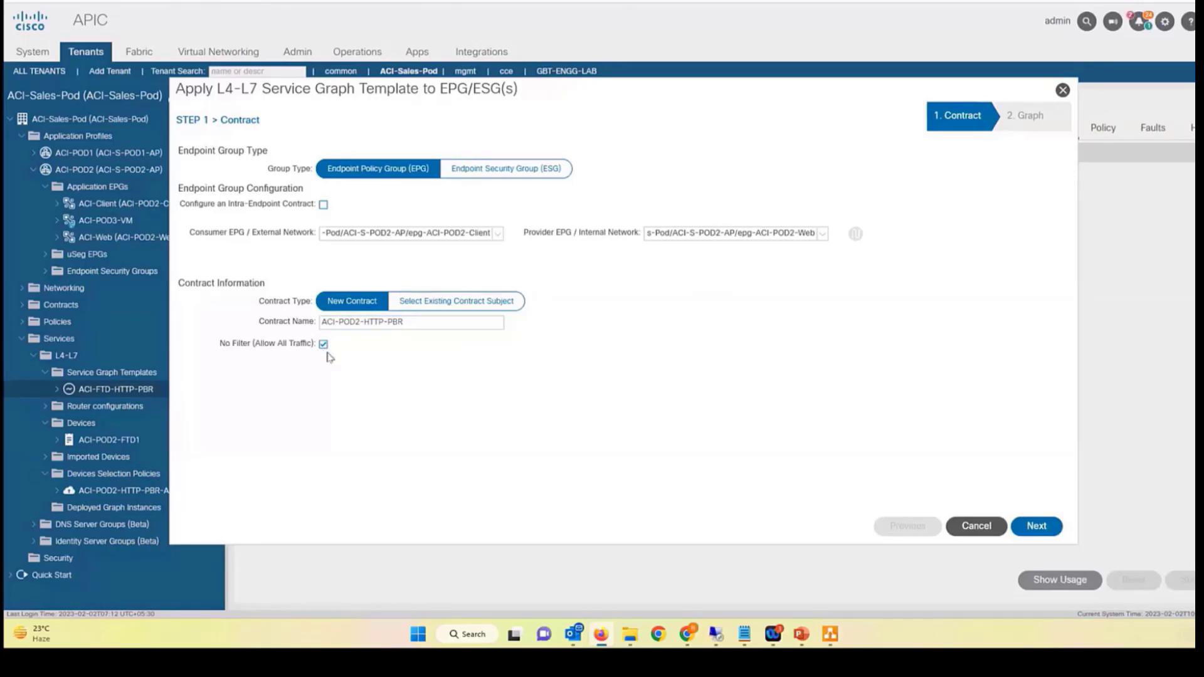
pyautogui.click(323, 344)
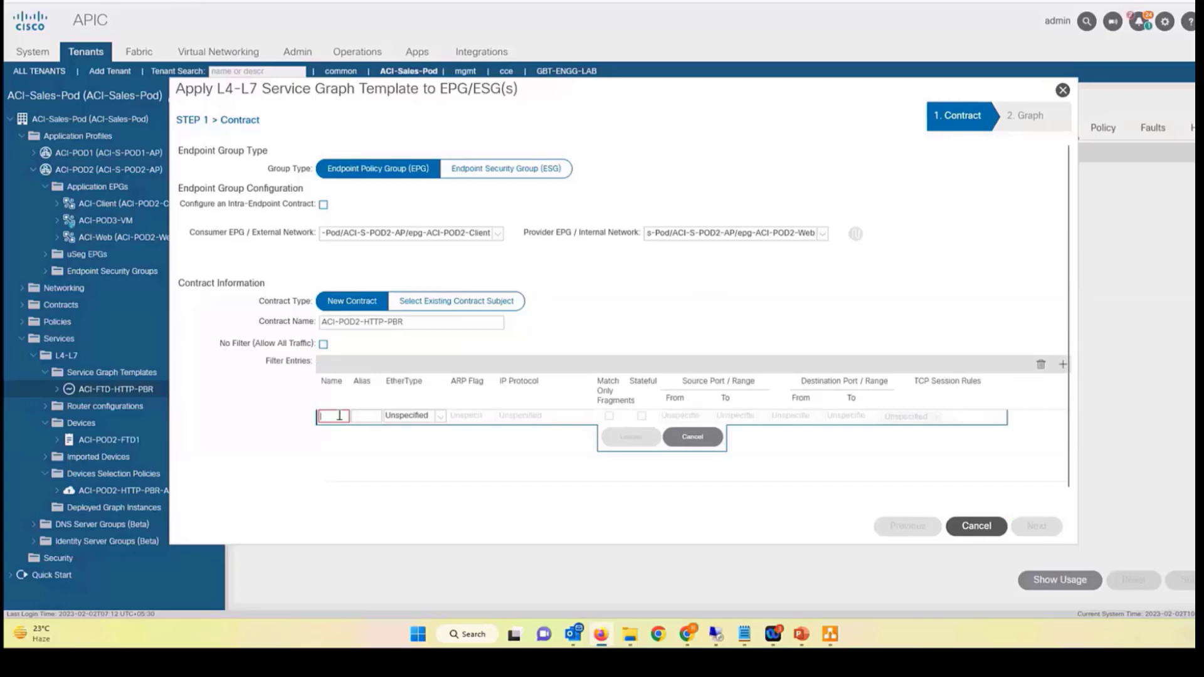
# Step: Name the new filter entry ACI-HTTP and set its EtherType to IP
pyautogui.write('A')
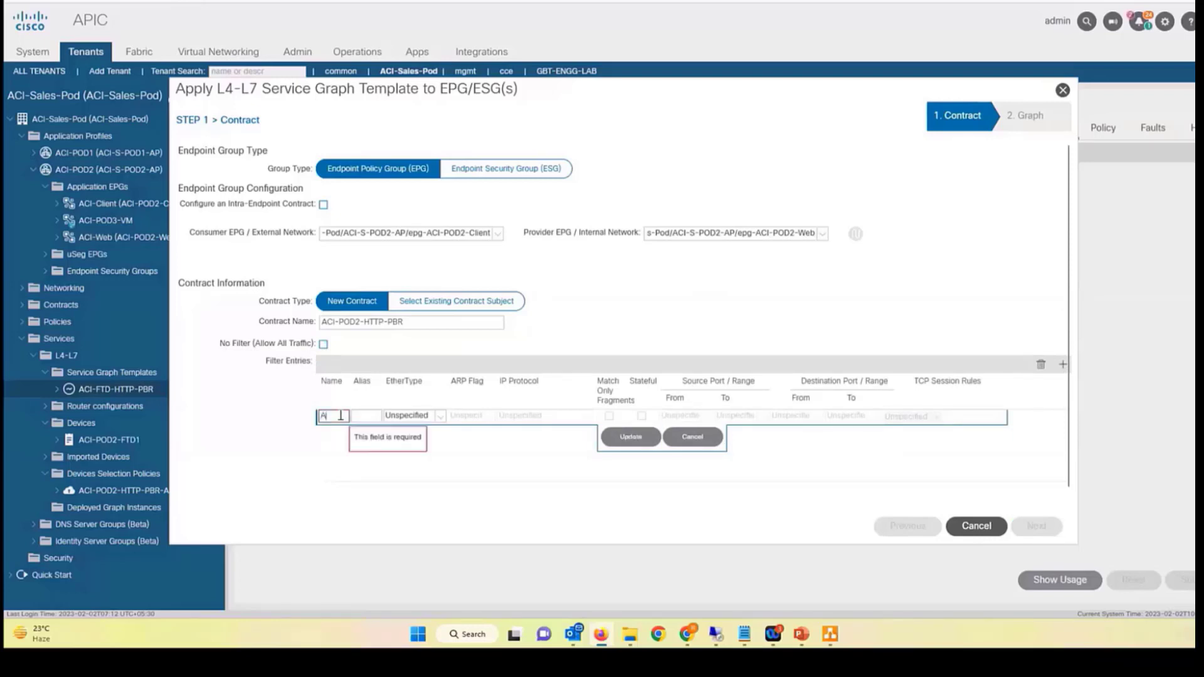
pyautogui.write('CI-HTTP')
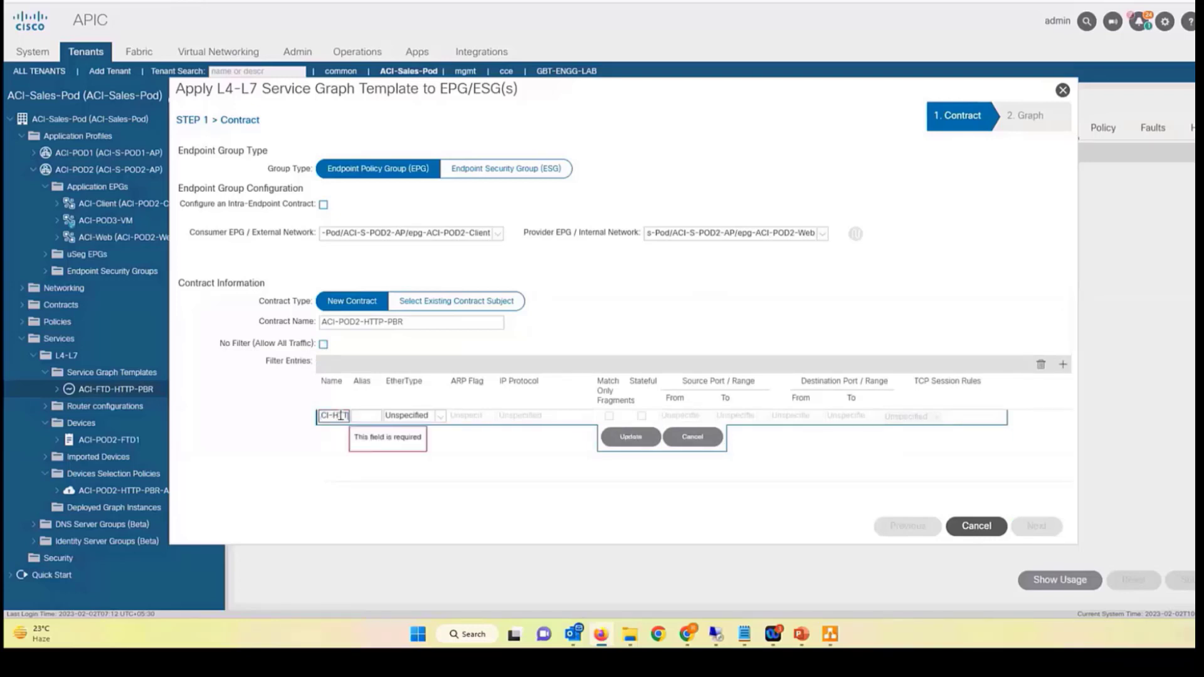
pyautogui.click(441, 421)
pyautogui.click(408, 431)
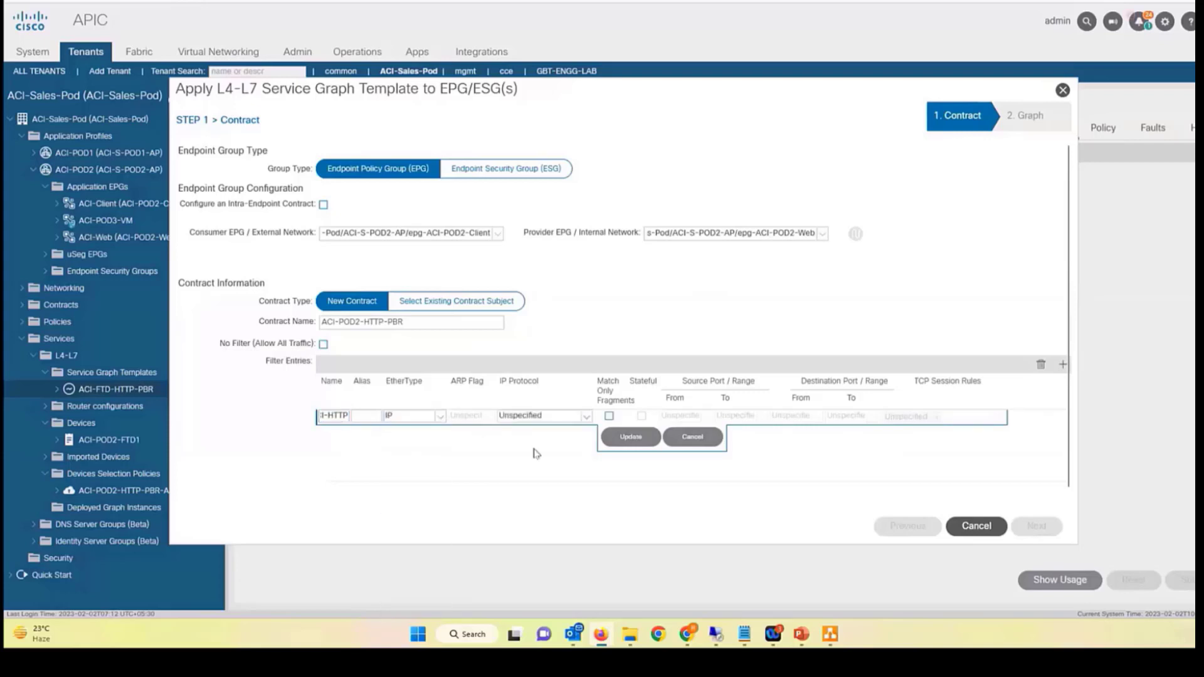
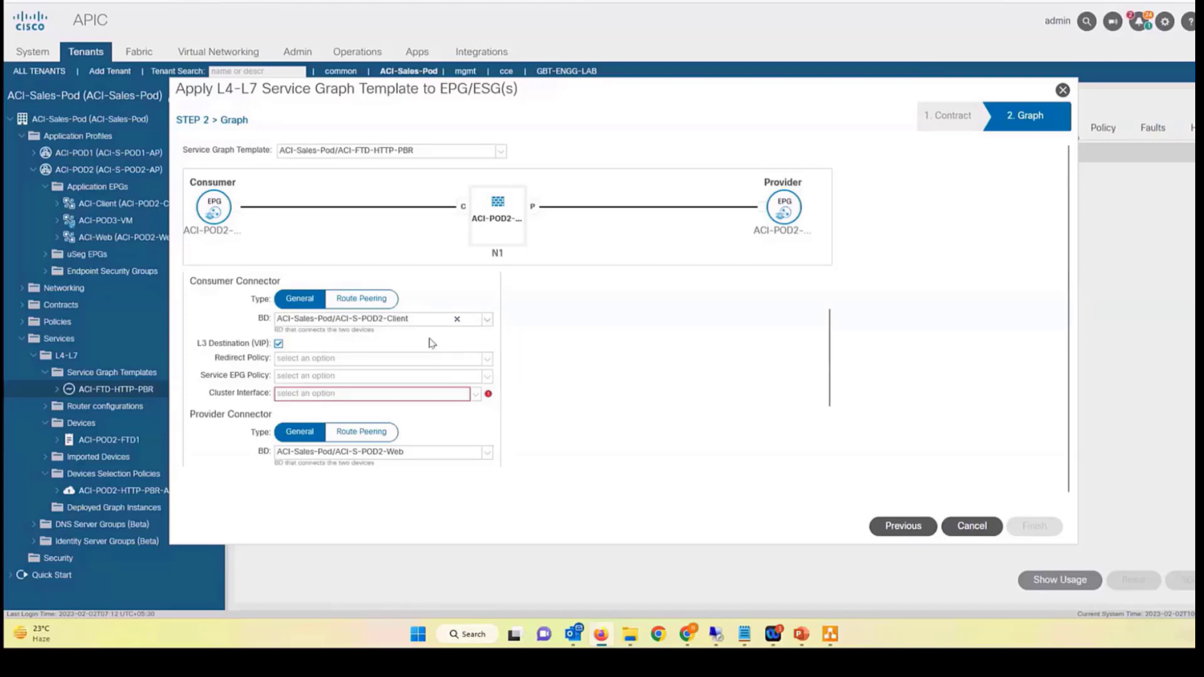
# Step: Open the consumer connector's bridge domain dropdown on the Graph step
pyautogui.click(429, 319)
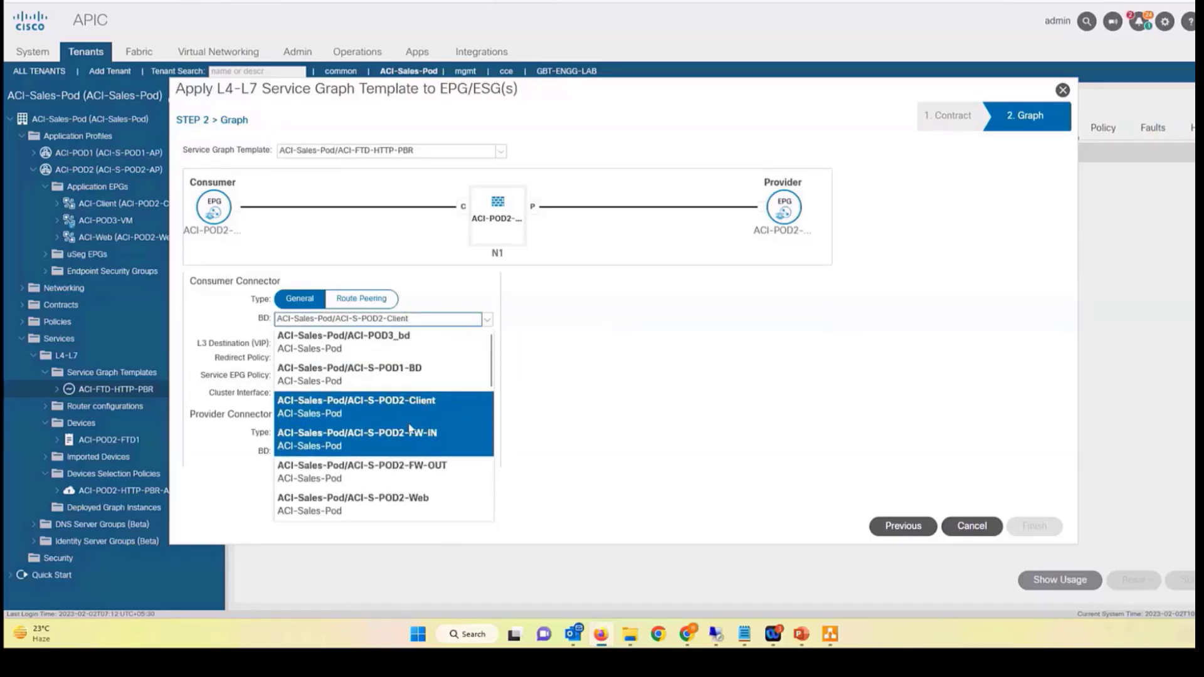
# Step: Set the consumer connector to BD ACI-S-POD2-FW-OUT, redirect policy Outside-to-Inside, cluster interface Outside
pyautogui.click(420, 467)
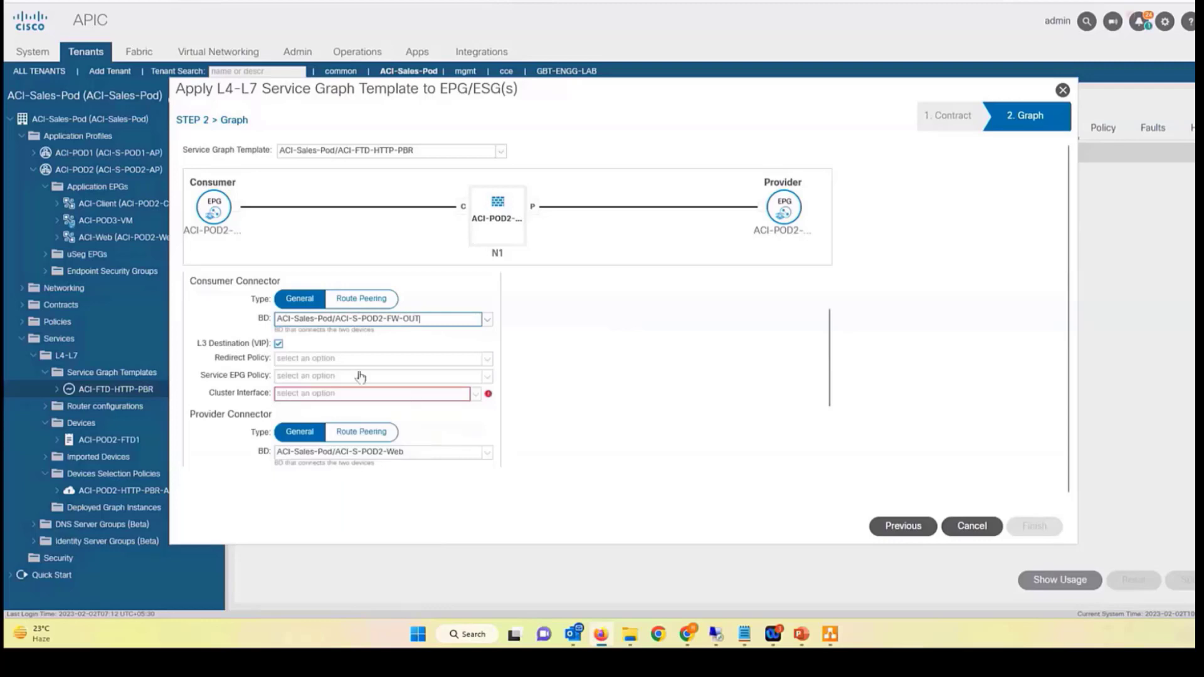
pyautogui.click(487, 362)
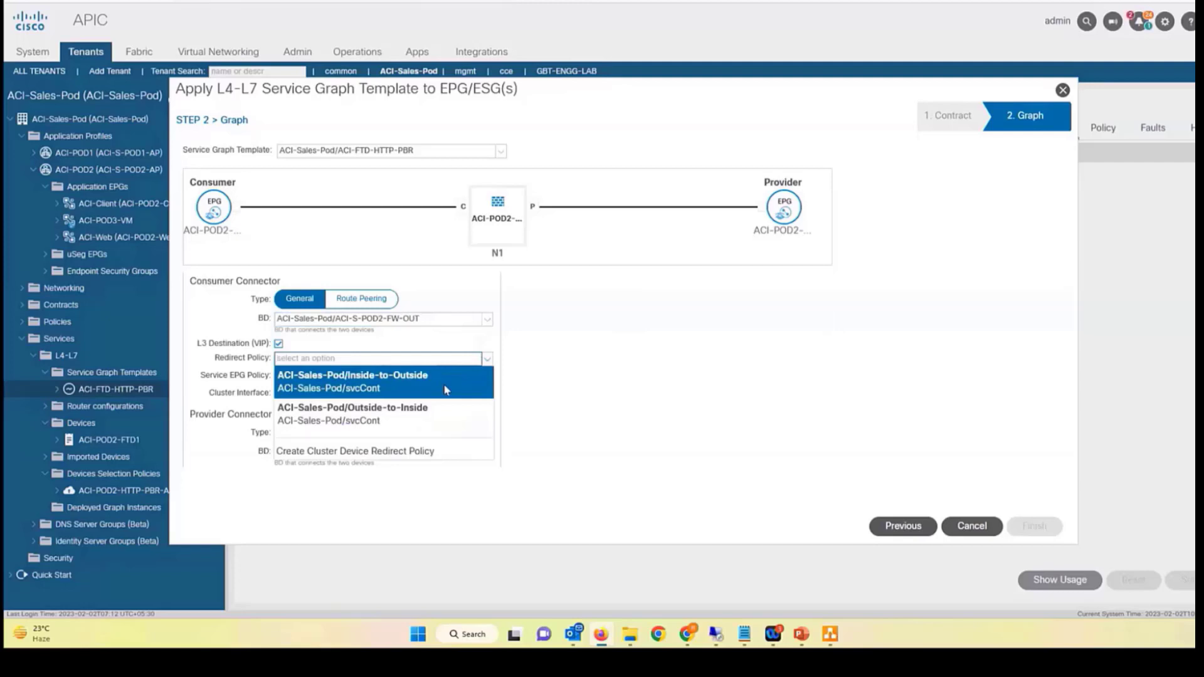
pyautogui.click(429, 411)
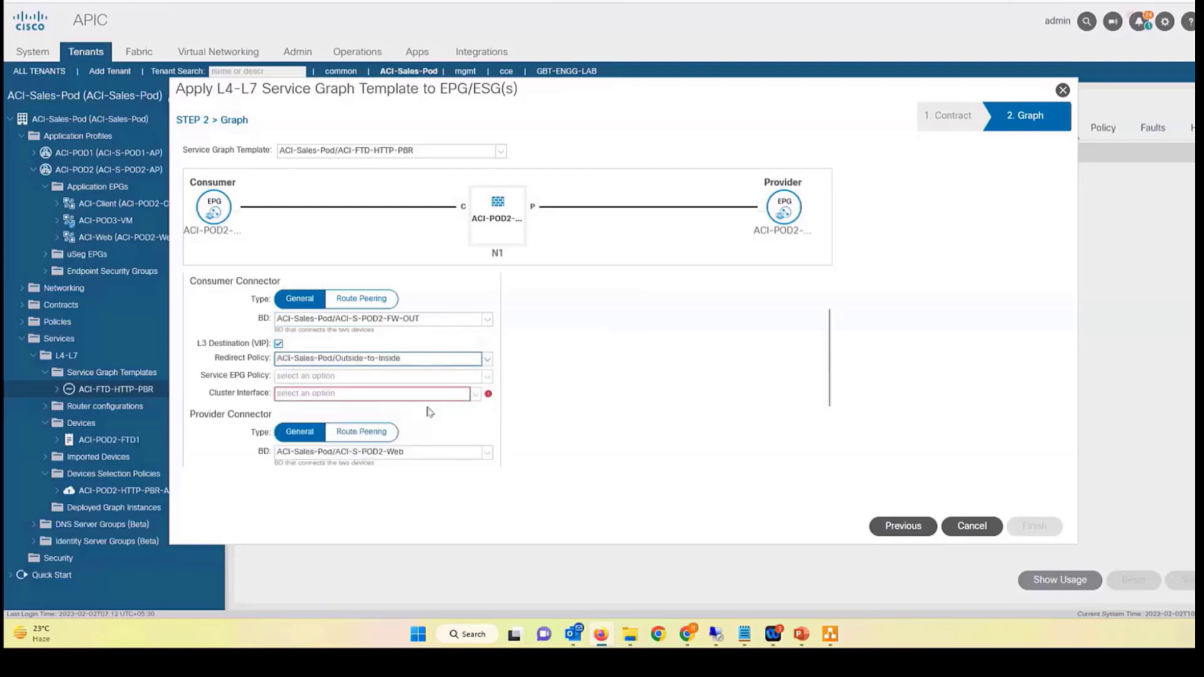
pyautogui.click(474, 394)
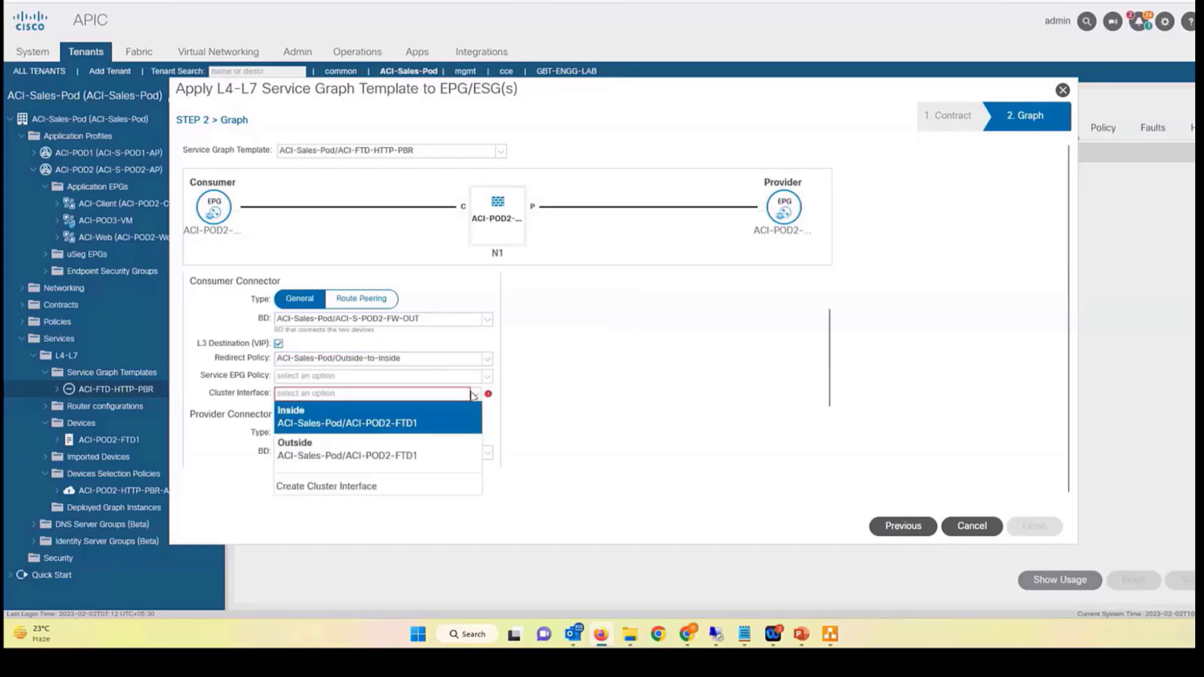
pyautogui.click(401, 451)
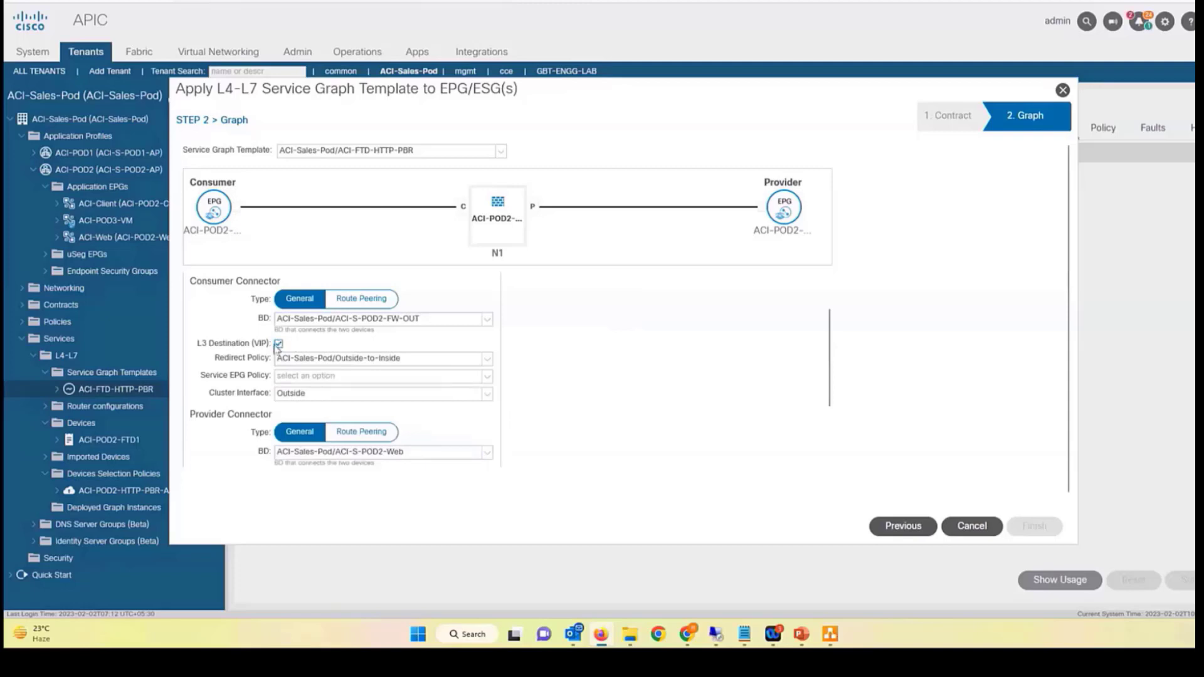
pyautogui.scroll(-1, 458, 414)
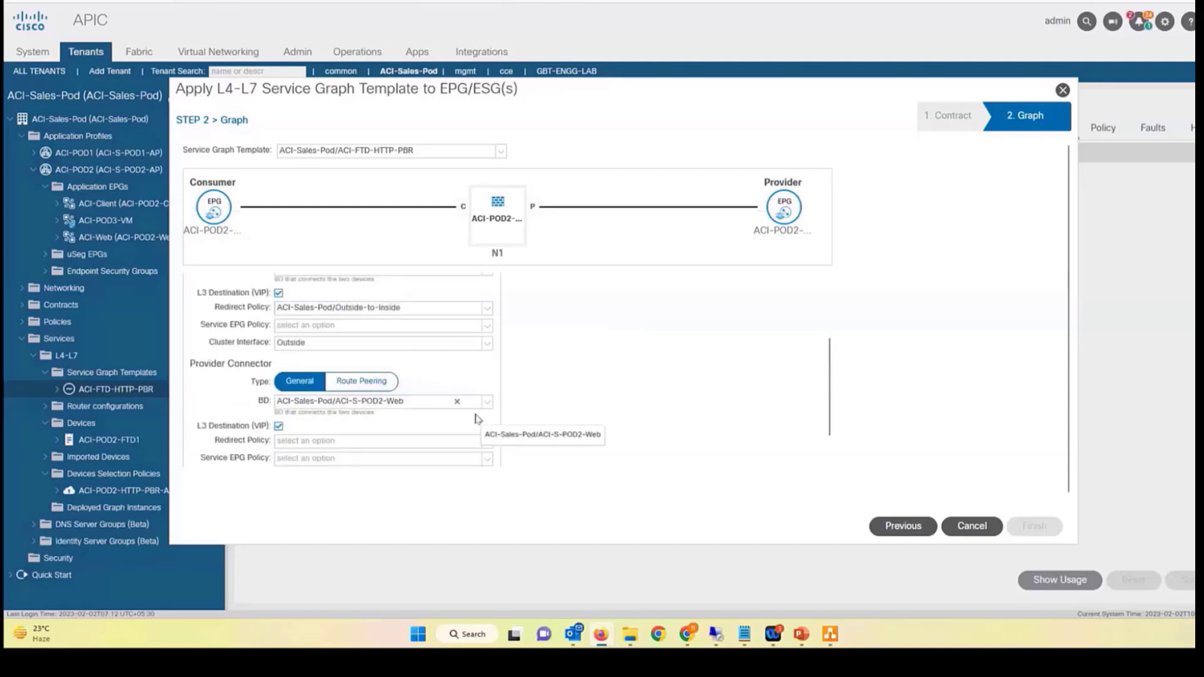
pyautogui.click(442, 408)
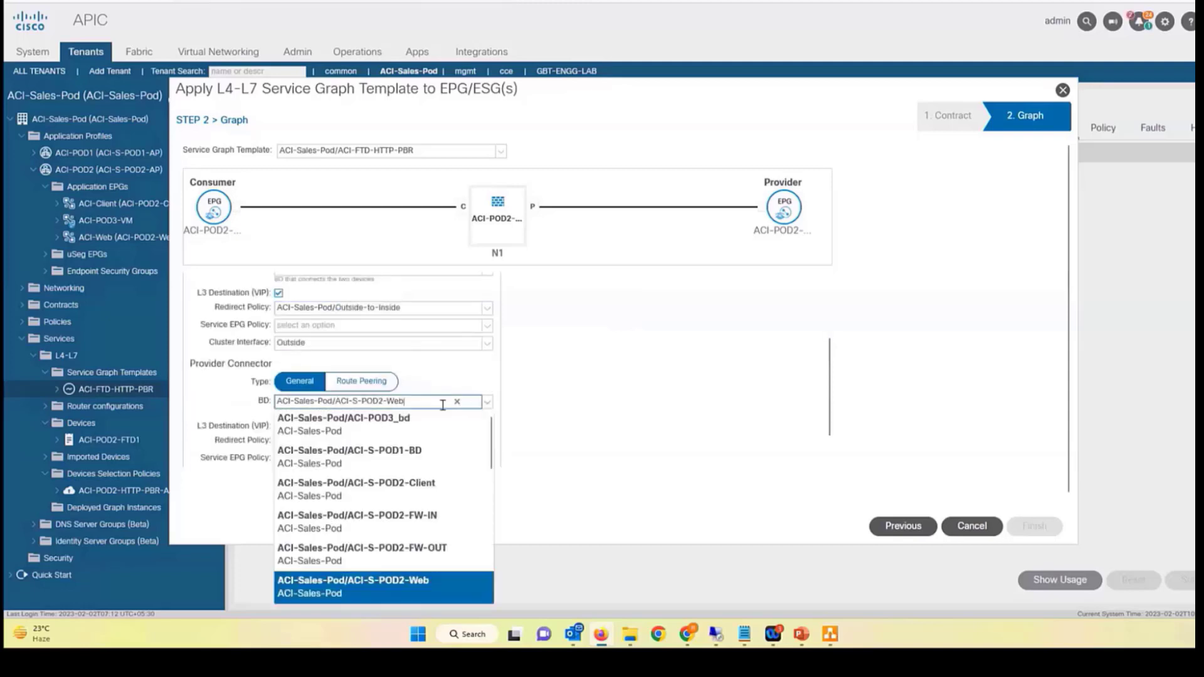
# Step: Set the provider connector to BD ACI-S-POD2-FW-IN, redirect policy Inside-to-Outside, cluster interface Inside
pyautogui.click(422, 519)
pyautogui.scroll(-1, 560, 422)
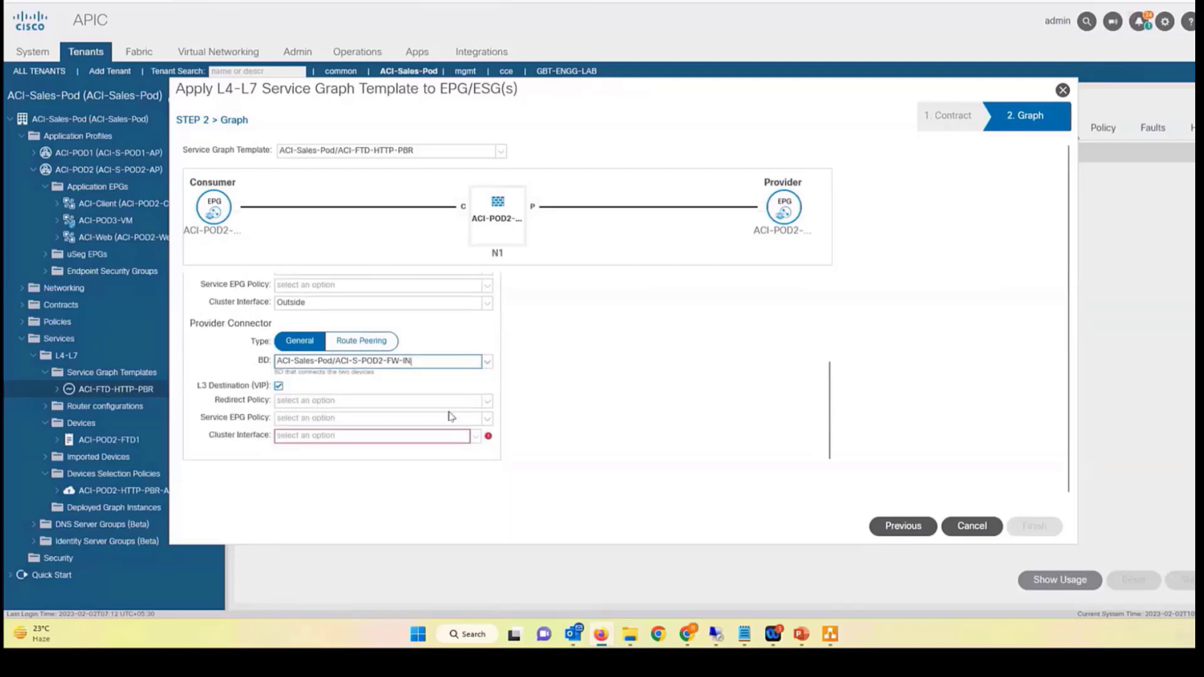
pyautogui.click(481, 403)
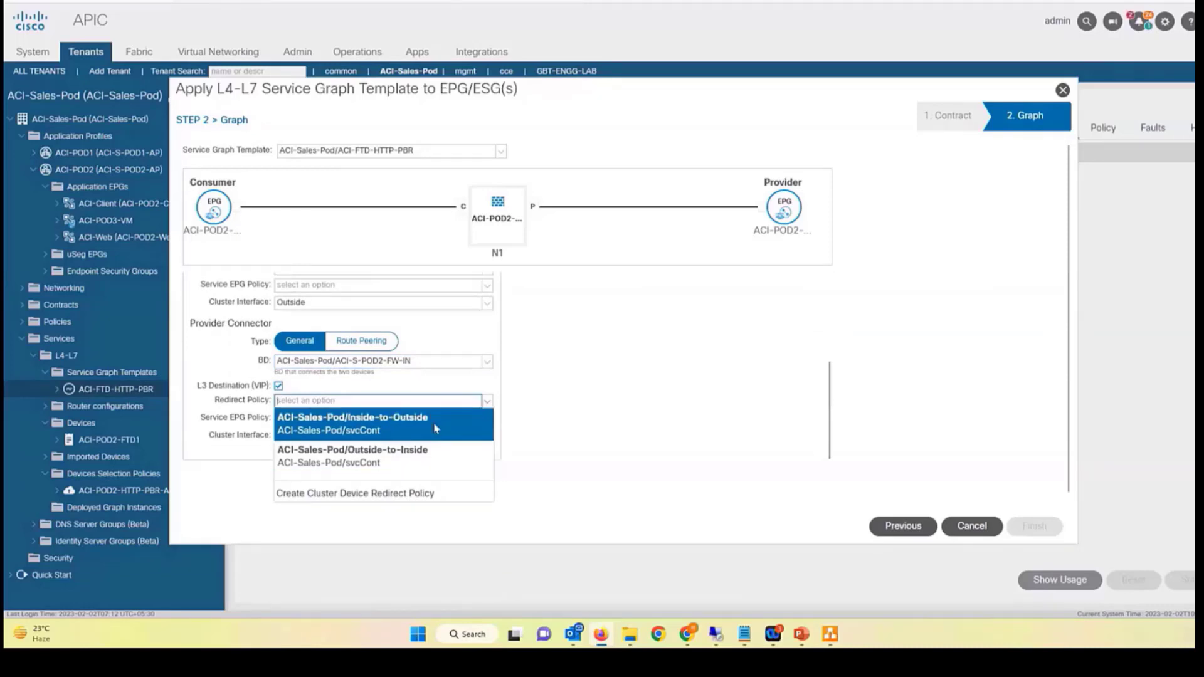
pyautogui.click(434, 423)
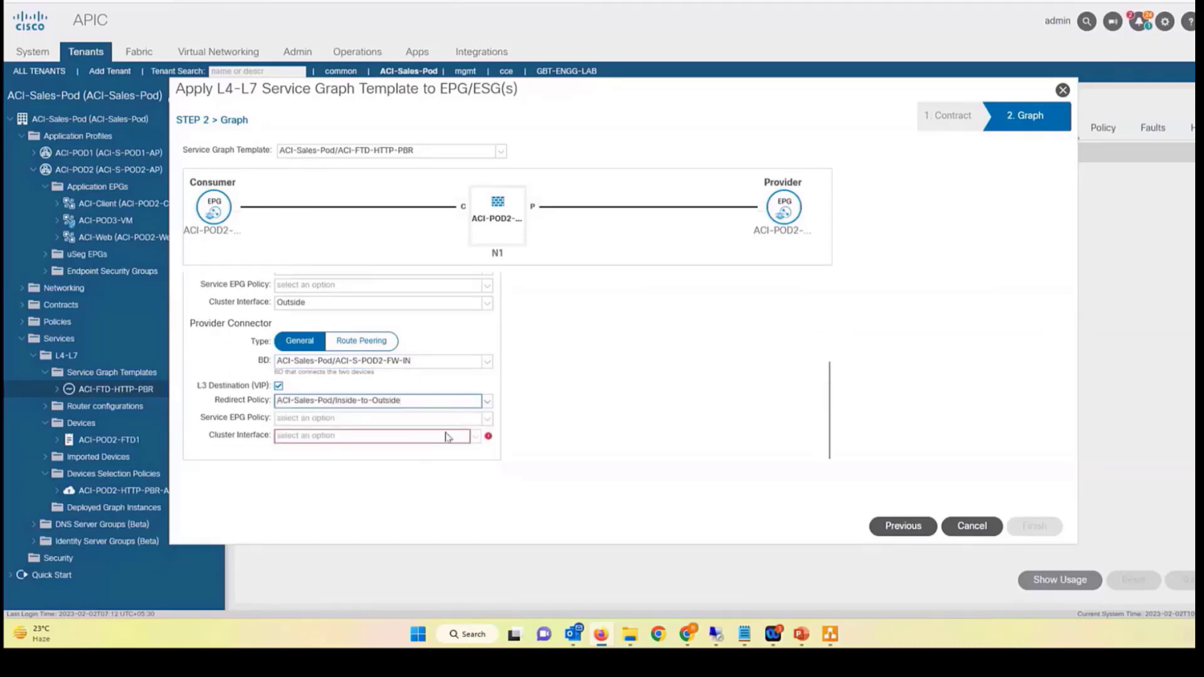
pyautogui.click(450, 439)
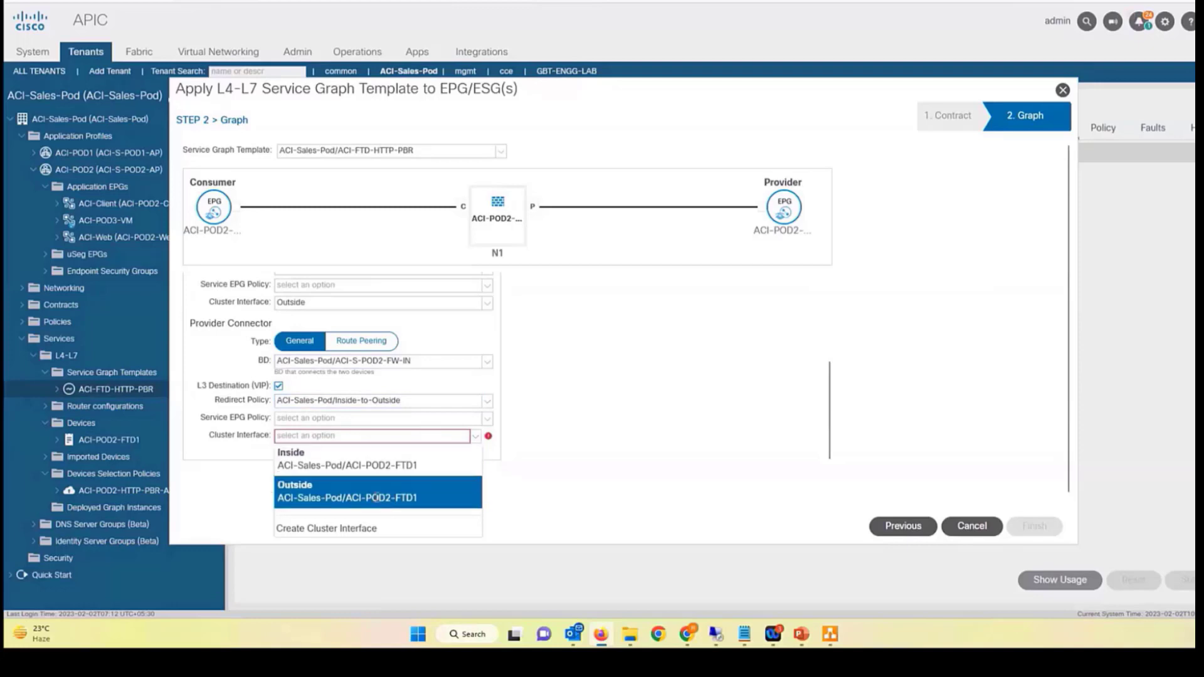
pyautogui.click(384, 463)
# Step: Finish applying the ACI-FTD-HTTP-PBR service graph, then move over to vSphere Client
pyautogui.scroll(2, 571, 392)
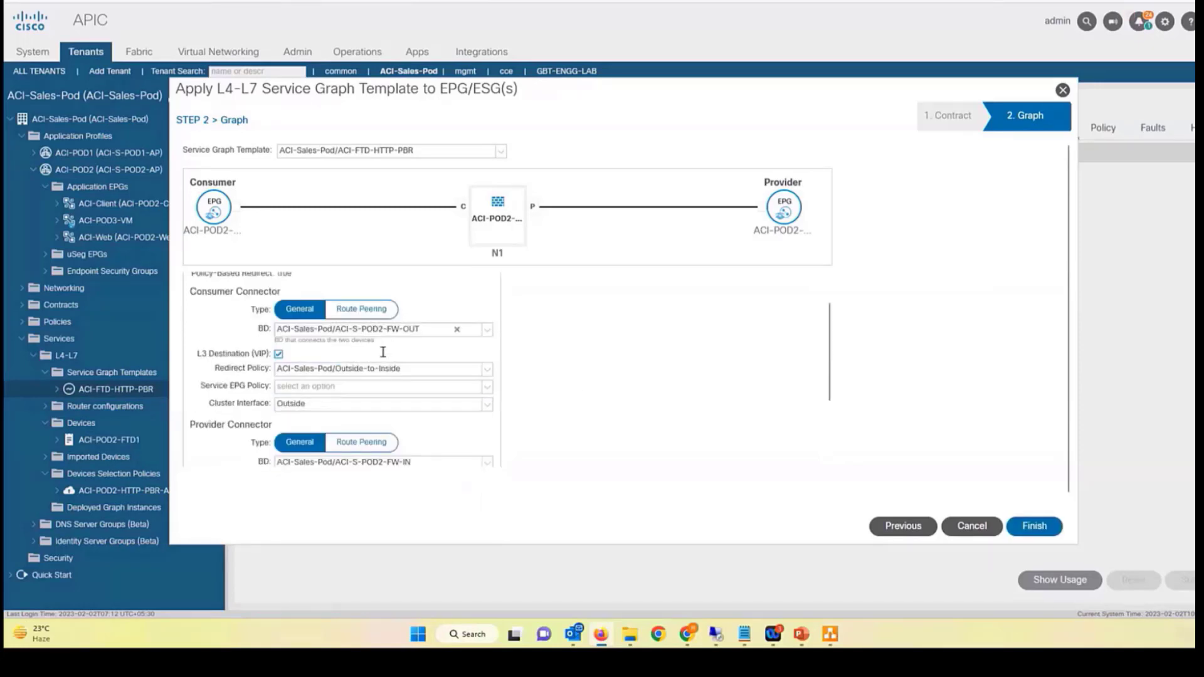
pyautogui.scroll(-1, 363, 379)
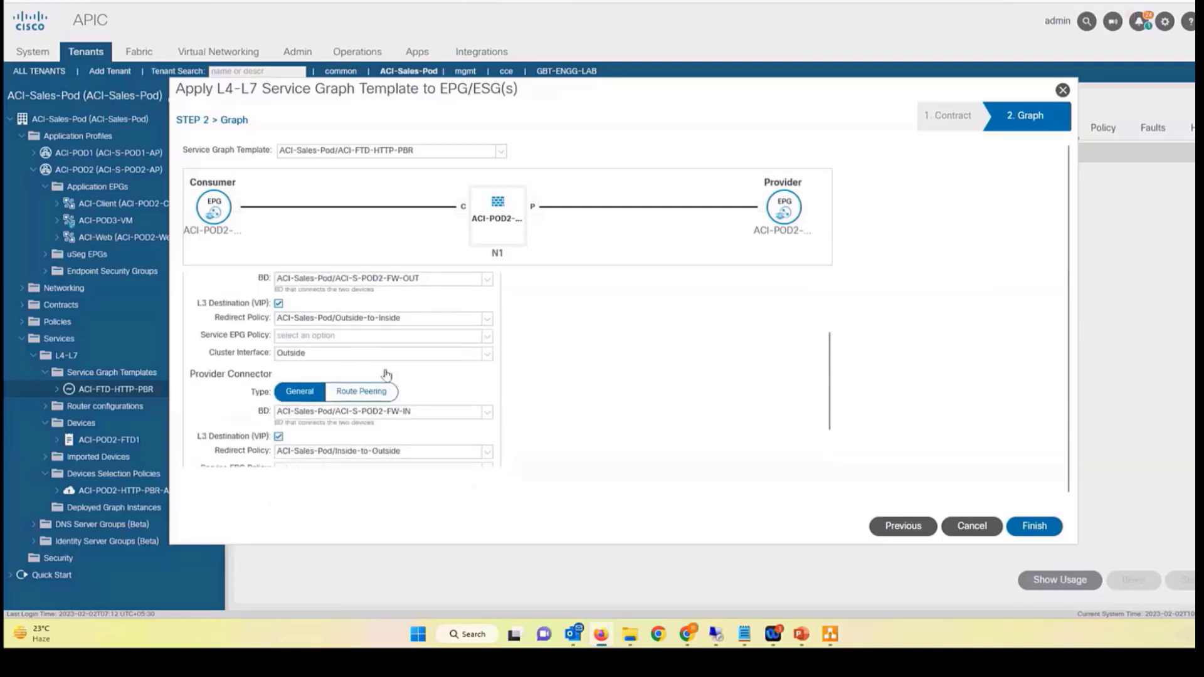
pyautogui.scroll(-1, 370, 379)
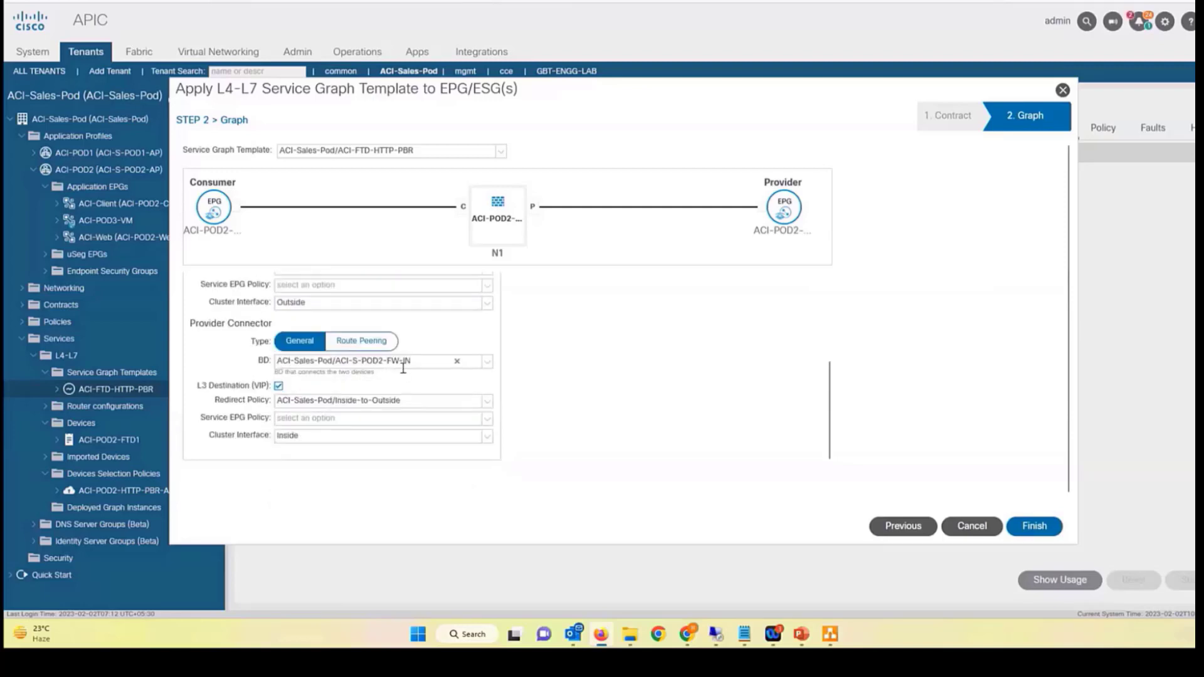
pyautogui.scroll(-1, 383, 426)
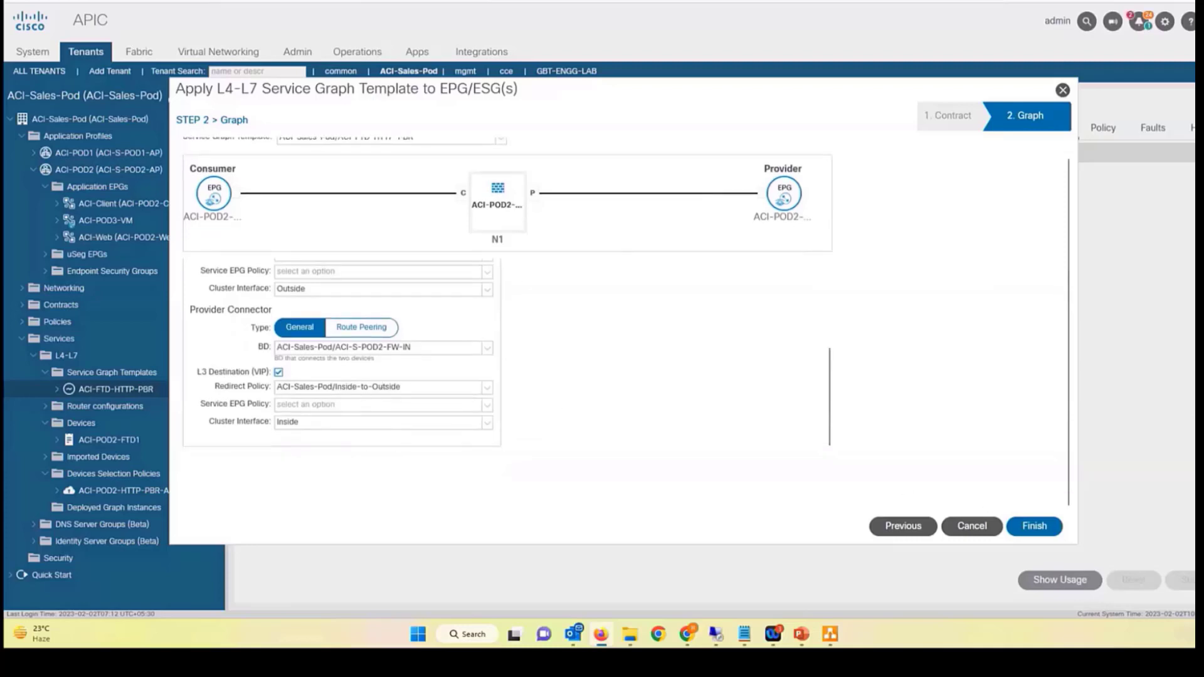
pyautogui.click(1033, 527)
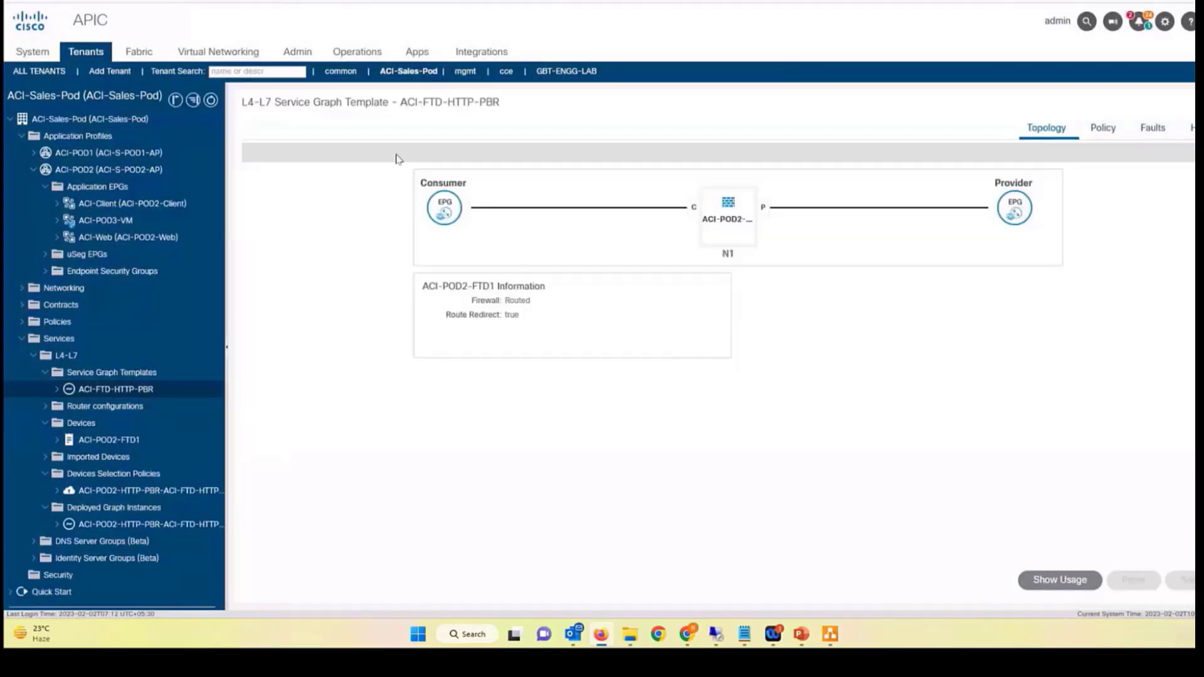
pyautogui.hotkey('ctrl', 'Tab')
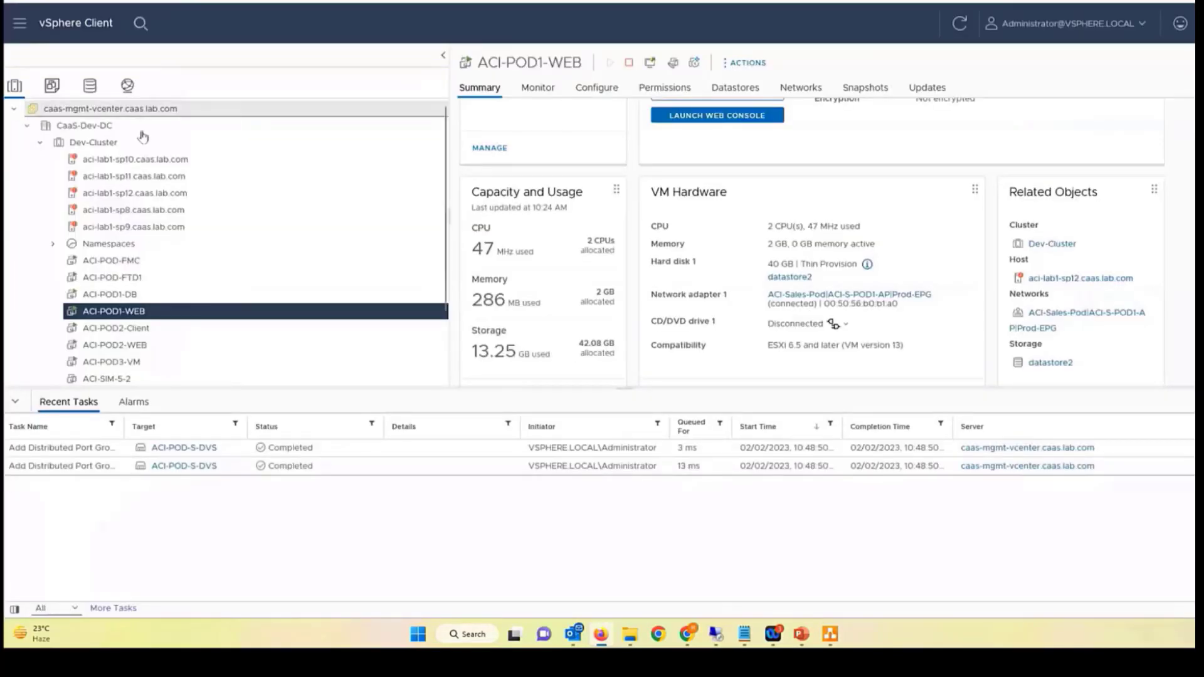
# Step: Check the Prod-EPG port group in Networking, then bring up ACI-POD-FTD1's actions in Hosts and Clusters
pyautogui.click(127, 85)
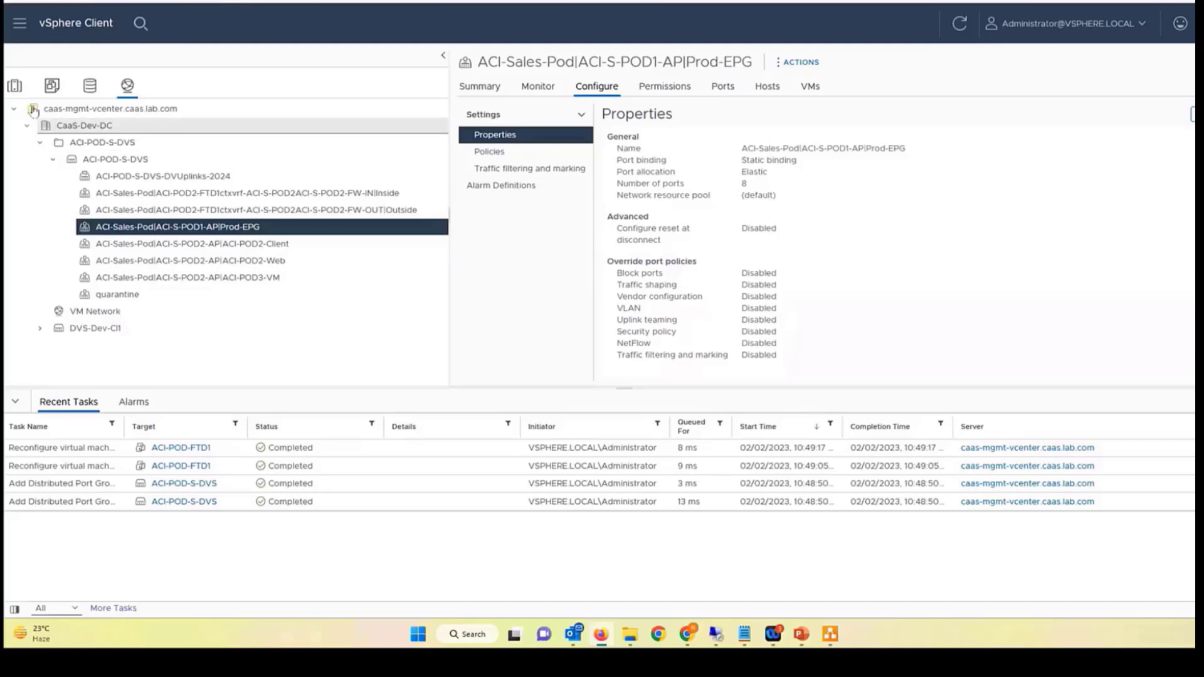
pyautogui.click(14, 85)
pyautogui.click(166, 311)
pyautogui.click(180, 281)
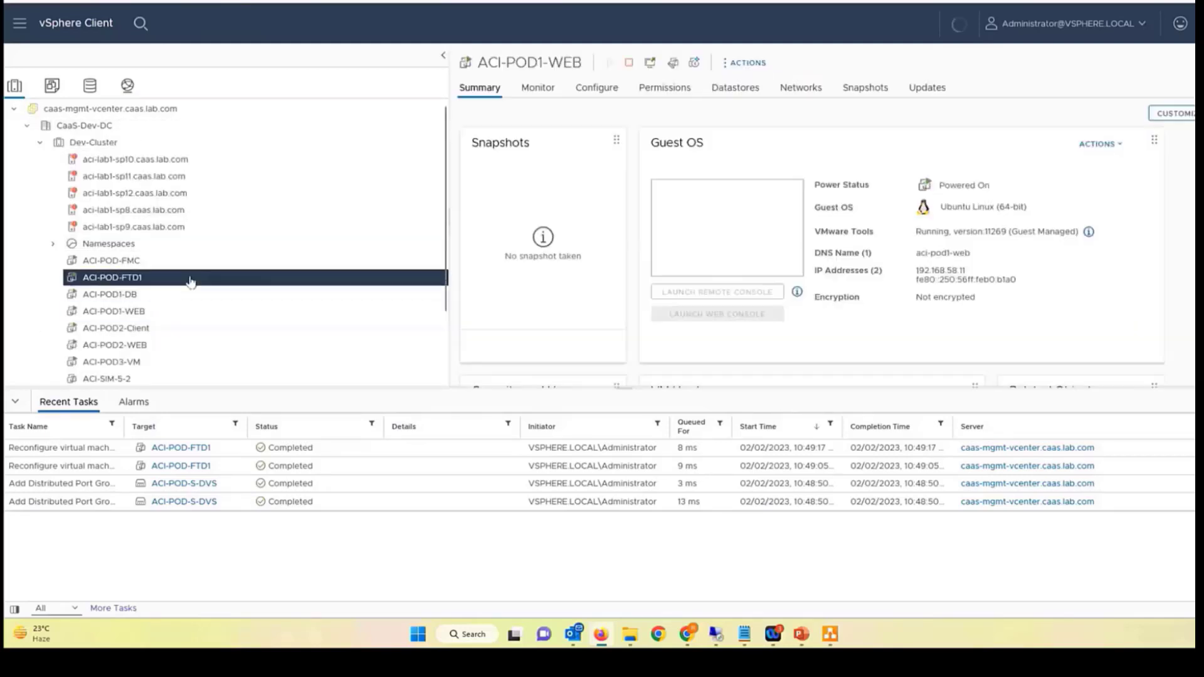
pyautogui.rightClick(187, 279)
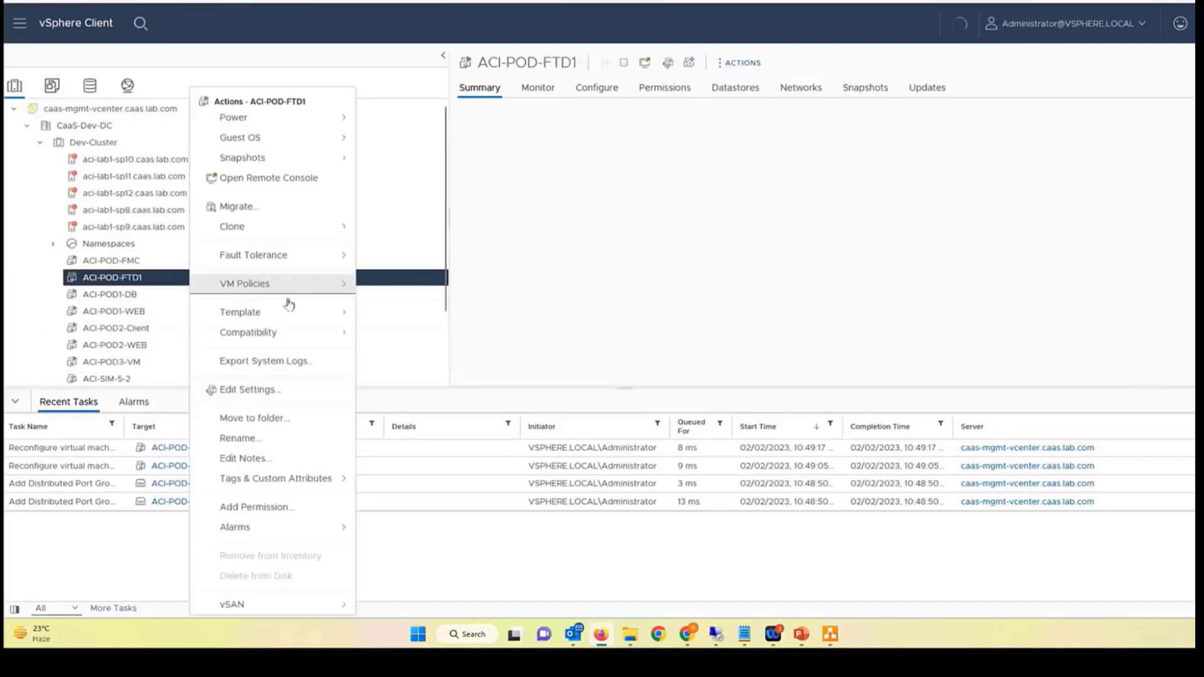
pyautogui.click(250, 389)
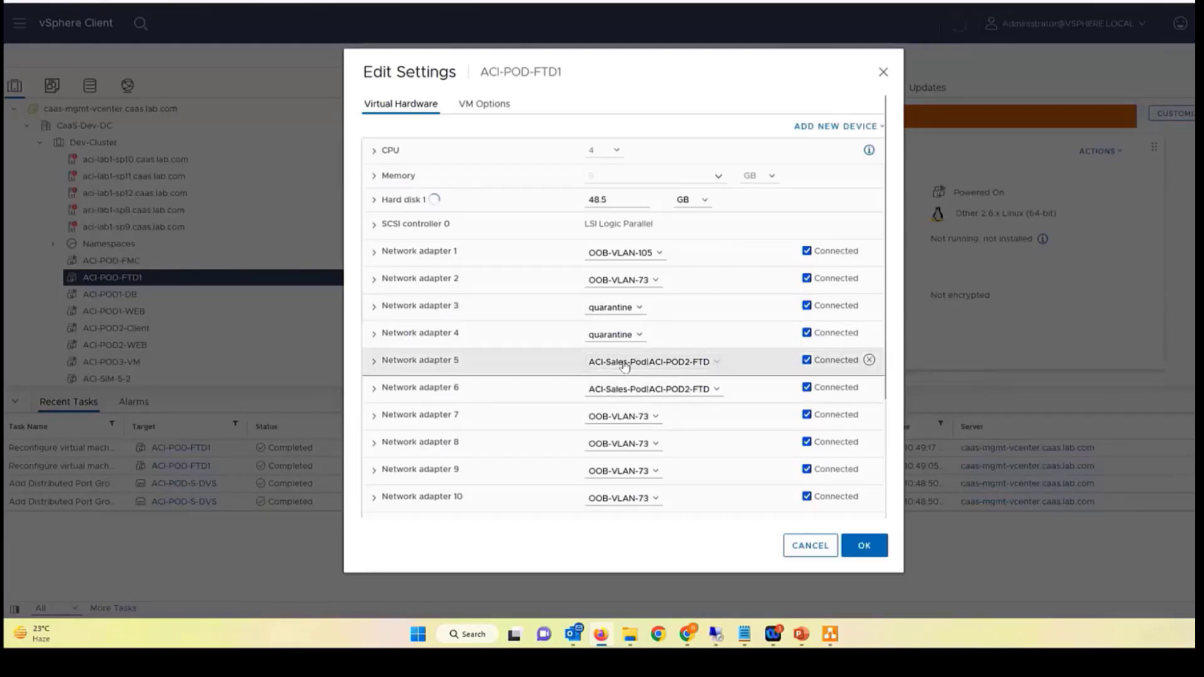
pyautogui.click(809, 546)
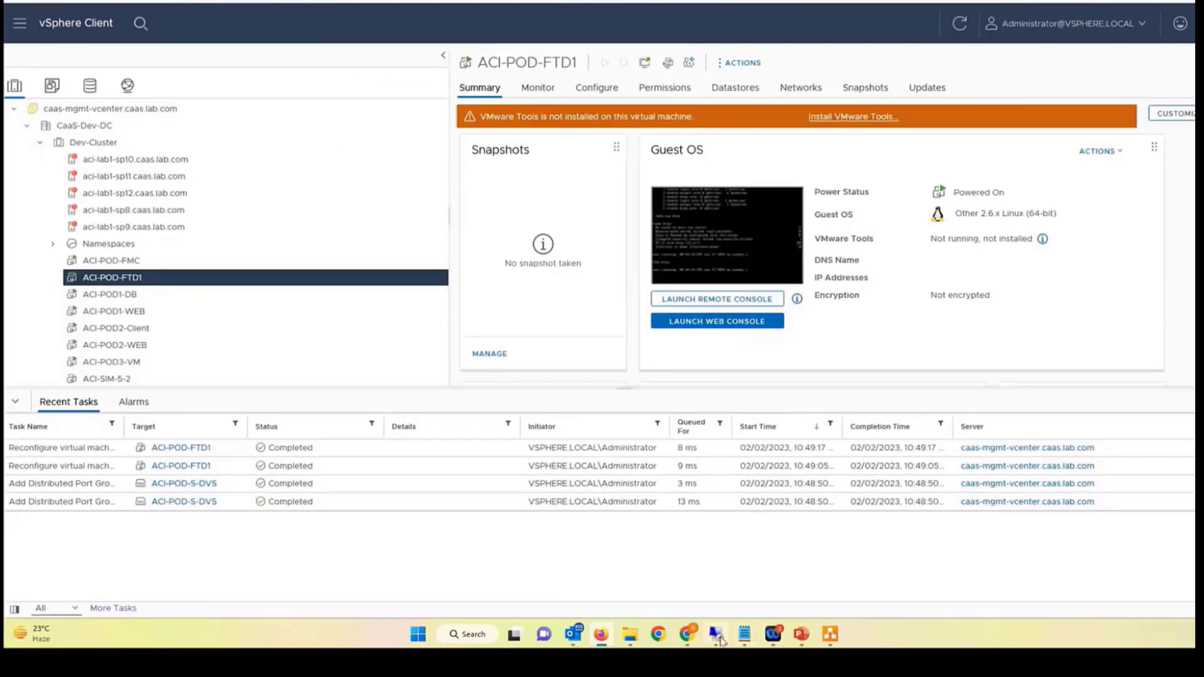
# Step: Reload the web server page on the client desktop and make Firefox full screen
pyautogui.click(716, 634)
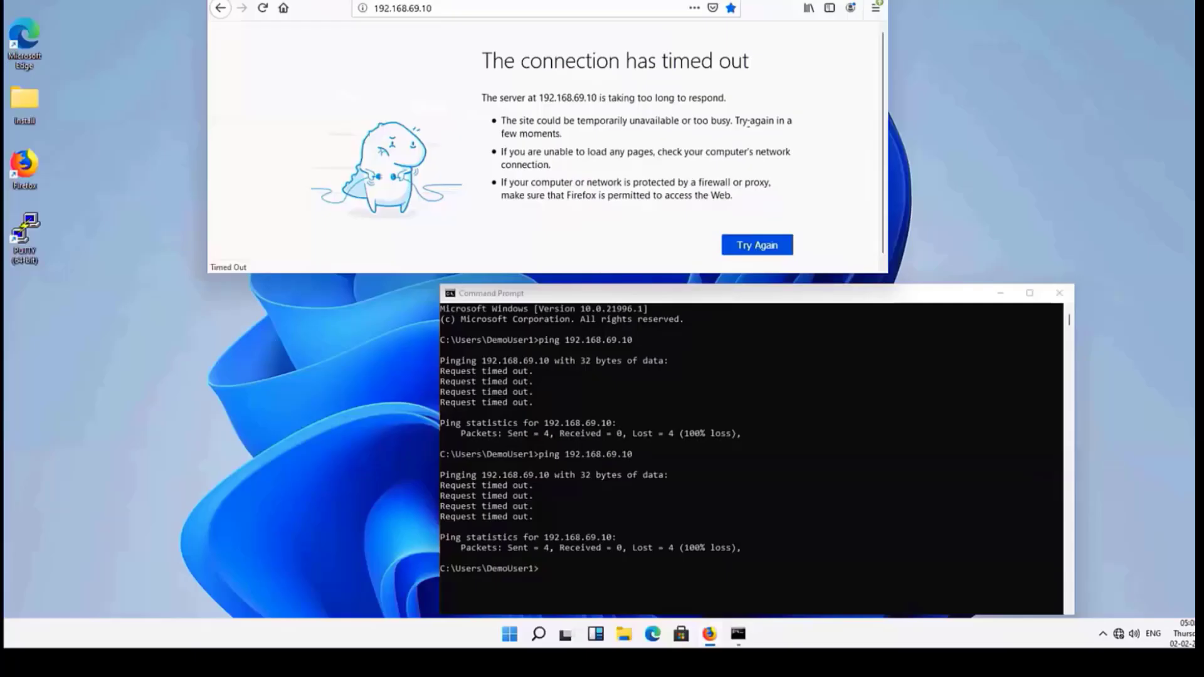
pyautogui.click(546, 9)
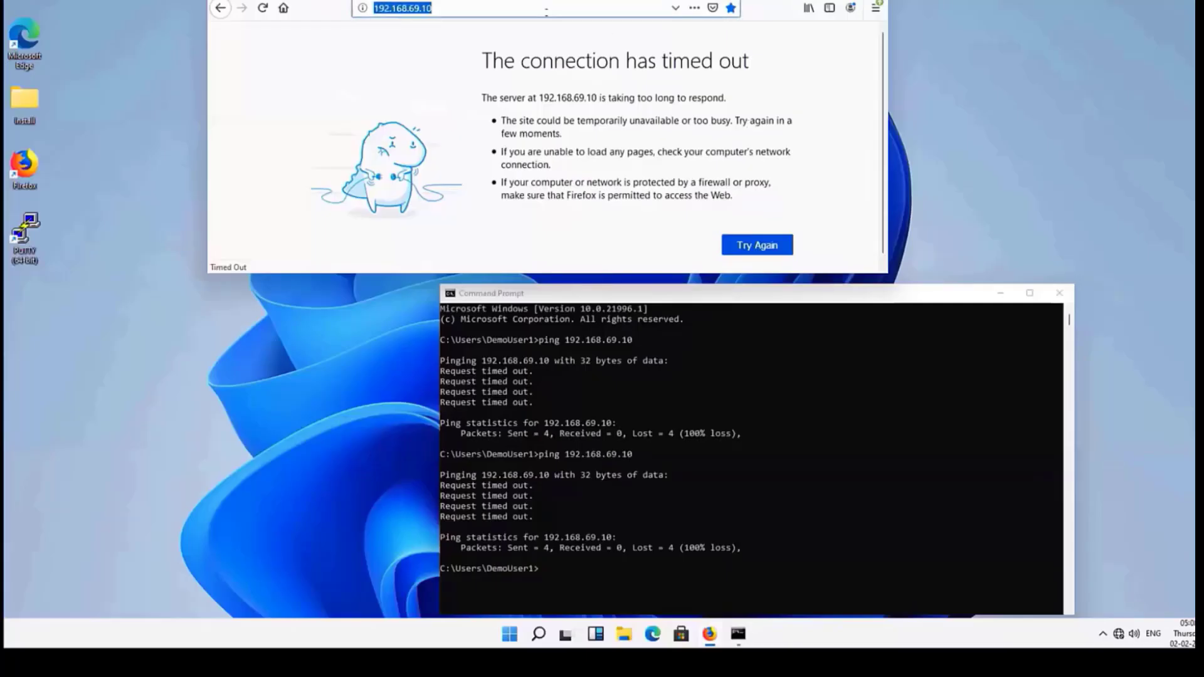
pyautogui.press('Return')
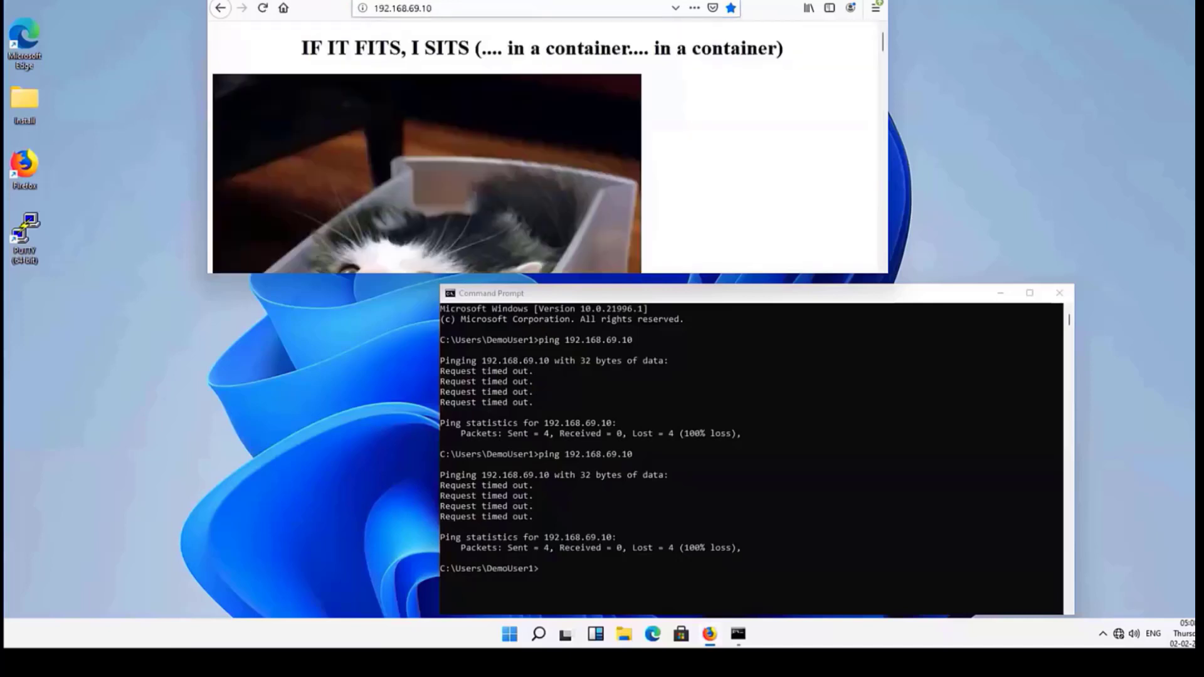
pyautogui.press('F11')
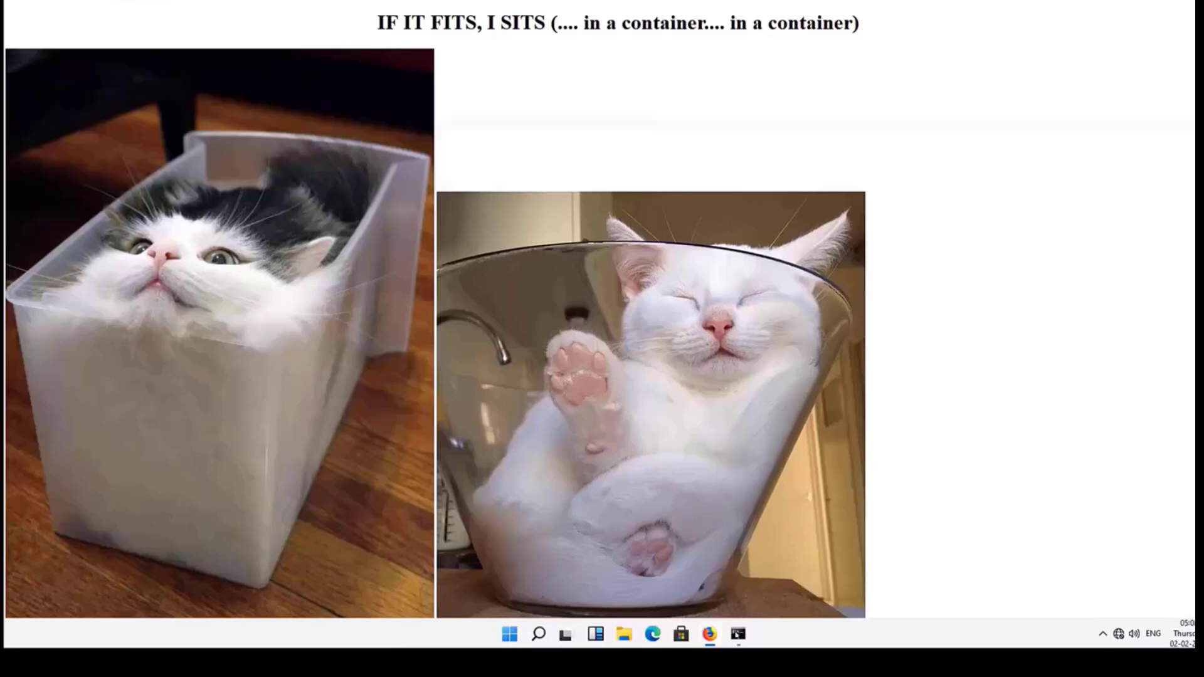
# Step: Rerun the ping to 192.168.69.10, which still times out, and enter the FMC username
pyautogui.click(738, 634)
pyautogui.moveTo(771, 284); pyautogui.dragTo(814, 179)
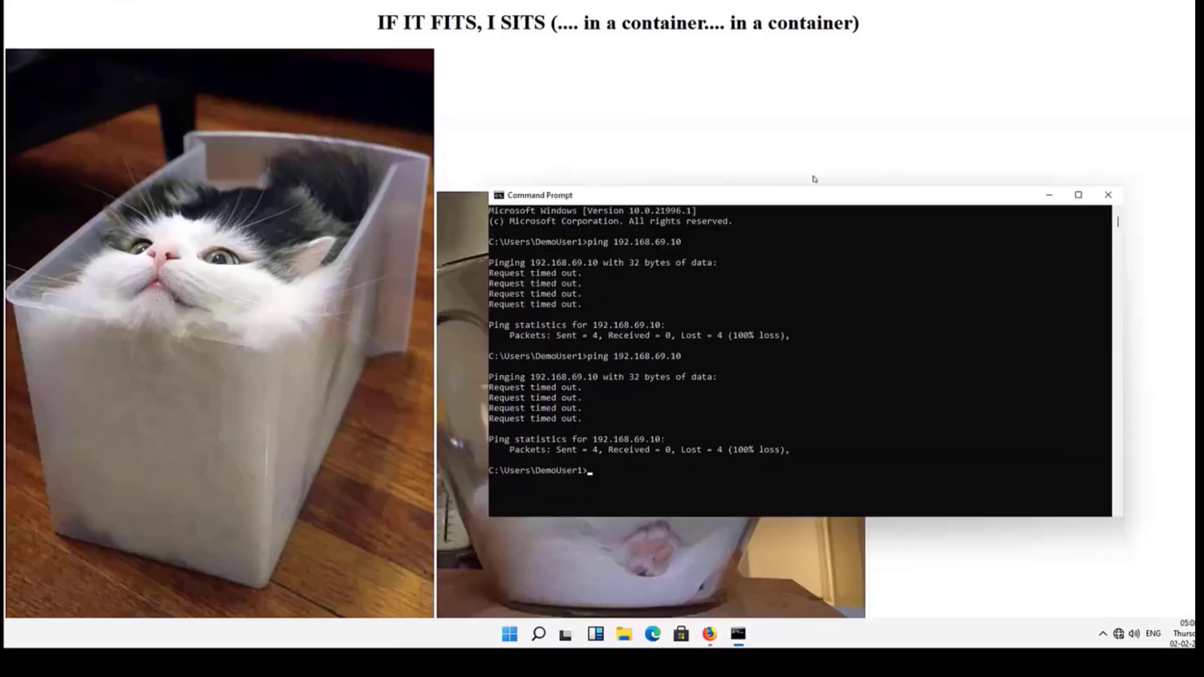
pyautogui.click(786, 345)
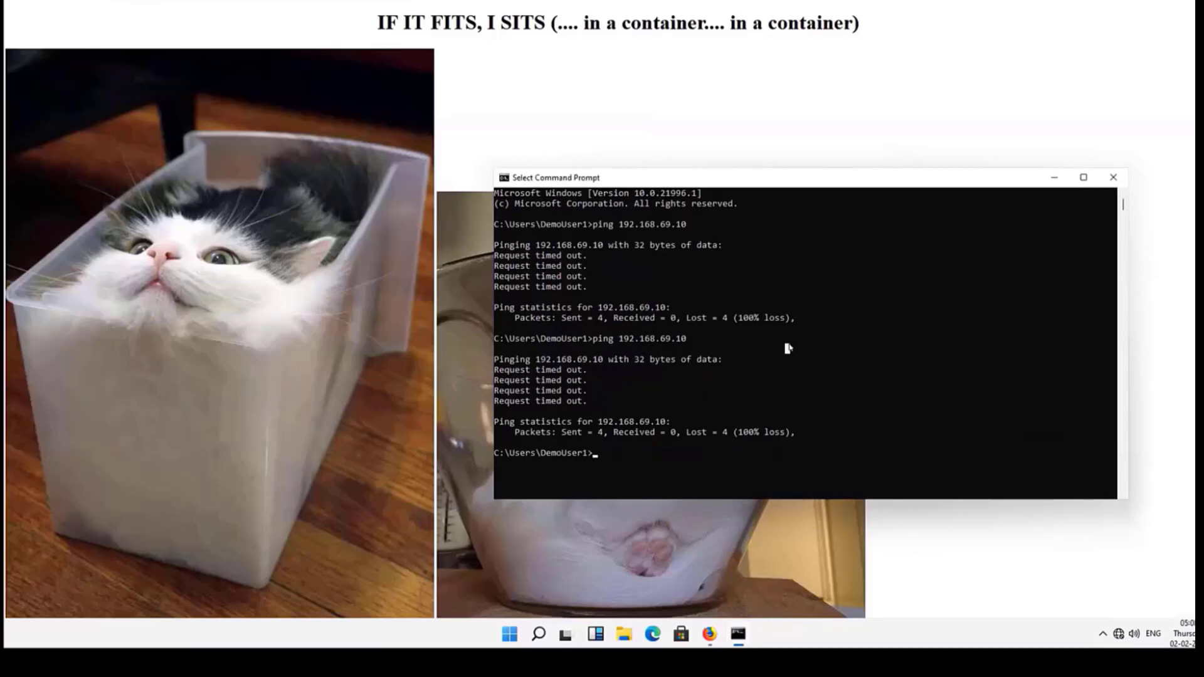
pyautogui.press('Up')
pyautogui.press('Return')
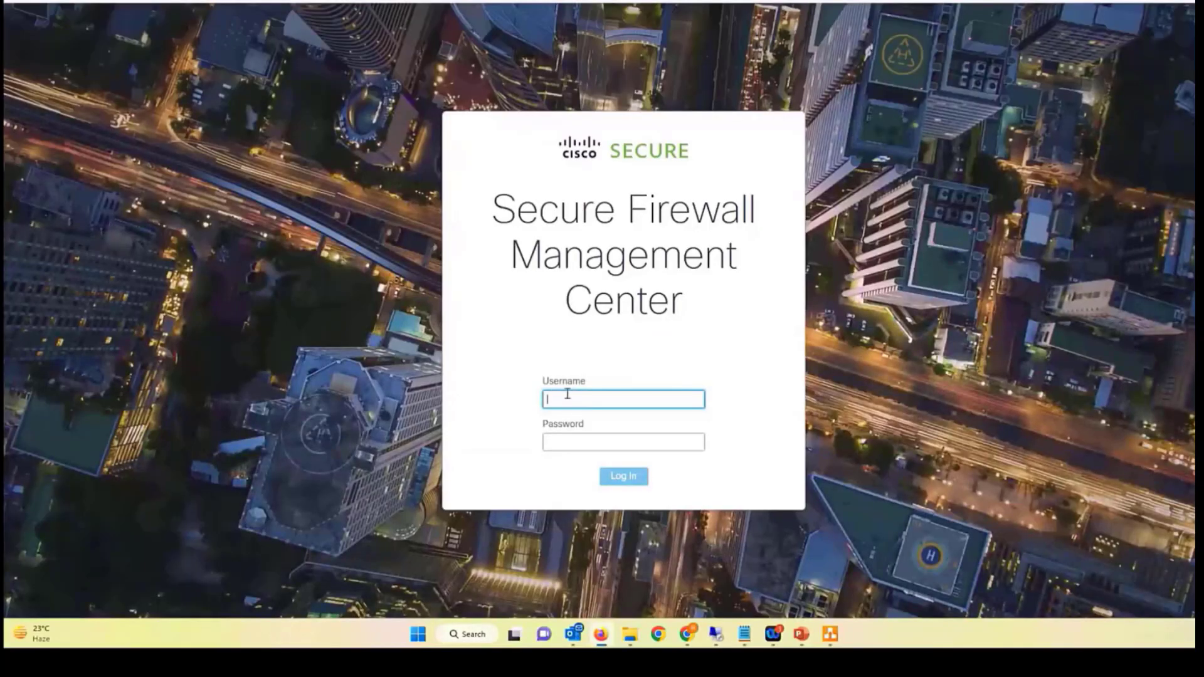
pyautogui.write('admin')
pyautogui.press('Tab')
# Step: Sign in to FMC, decline saving the login, and check connection events under Analysis
pyautogui.write('********')
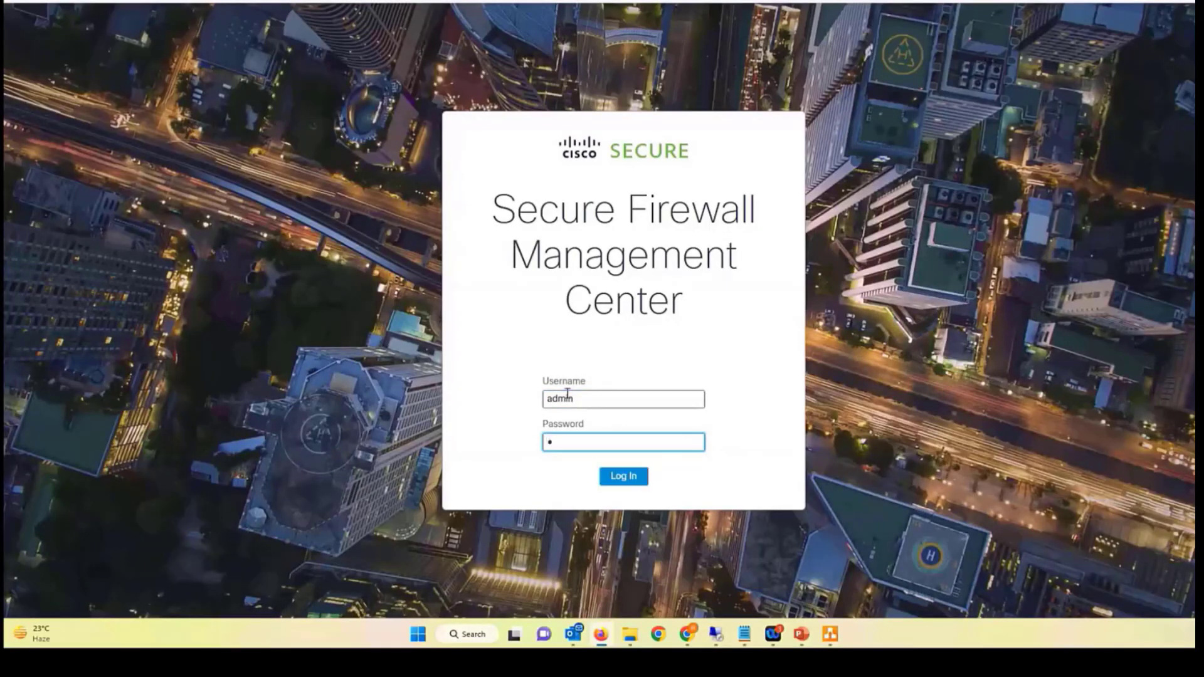
pyautogui.press('Return')
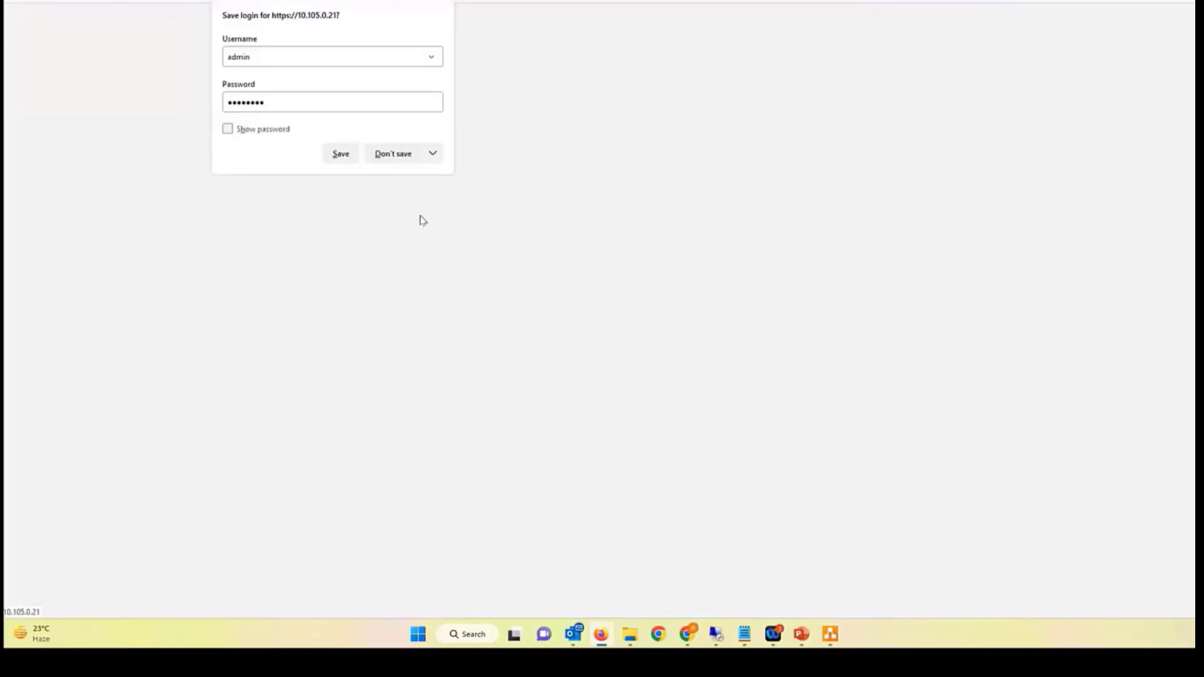
pyautogui.click(392, 157)
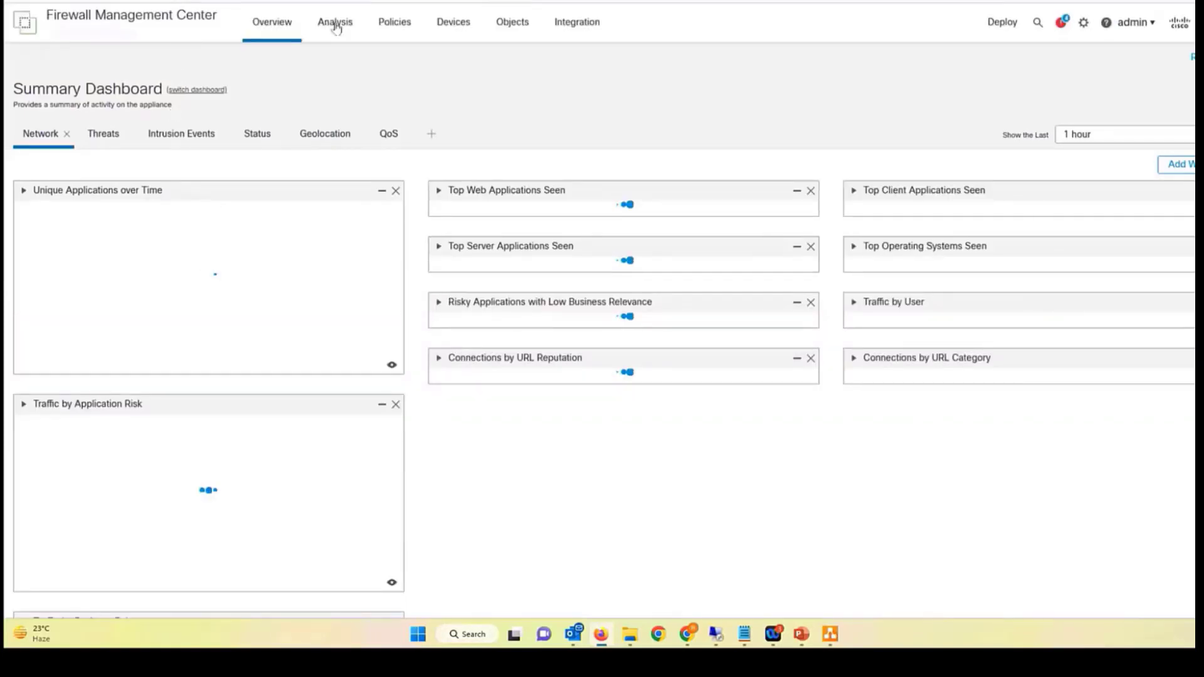
pyautogui.click(337, 25)
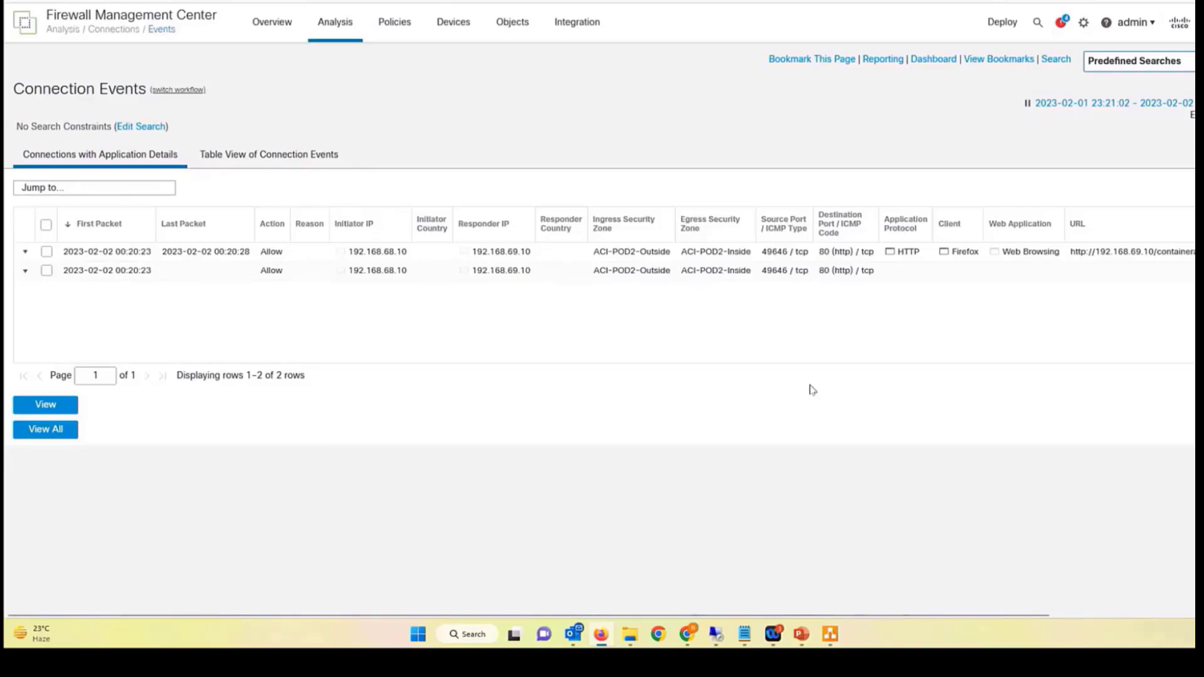
pyautogui.click(829, 633)
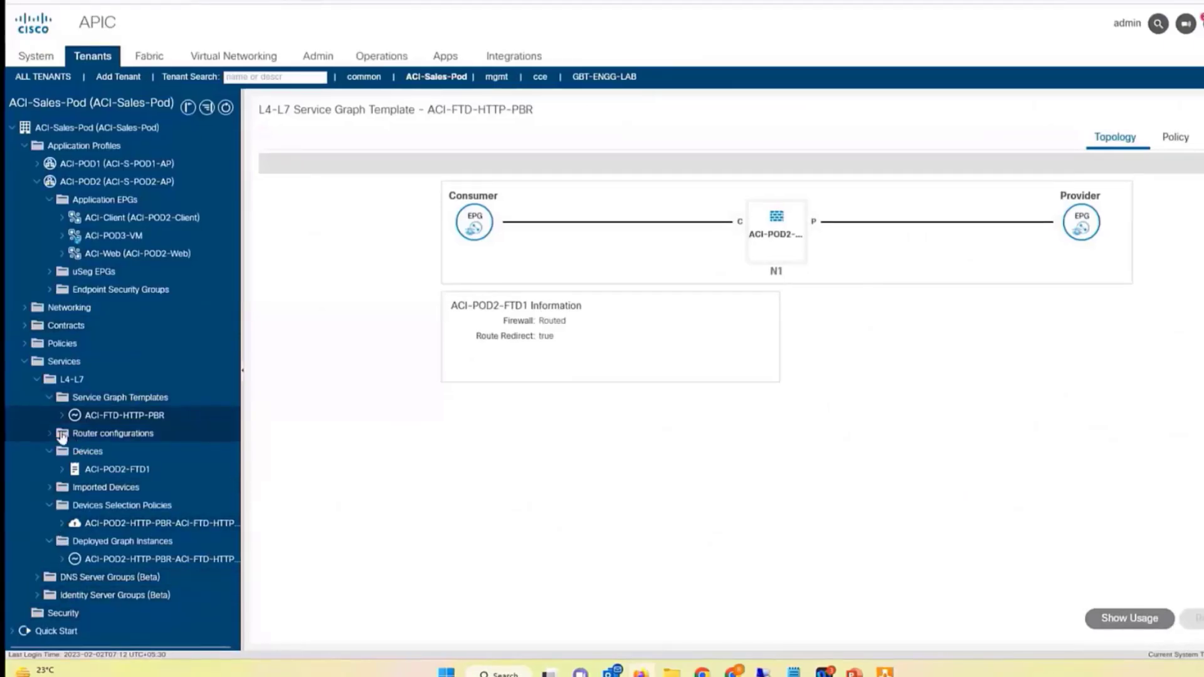
# Step: Expand the tenant's Contracts, Filters and Standard branches and open ACI-POD2-HTTP-PBR's actions menu
pyautogui.click(24, 363)
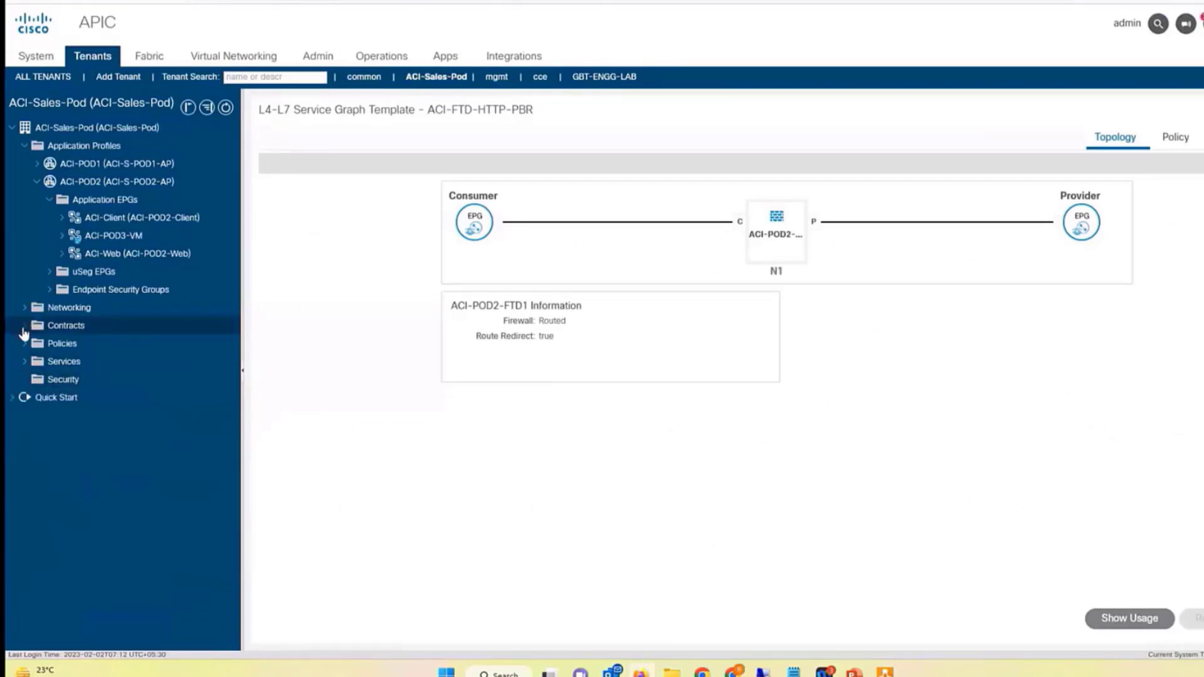
pyautogui.click(24, 331)
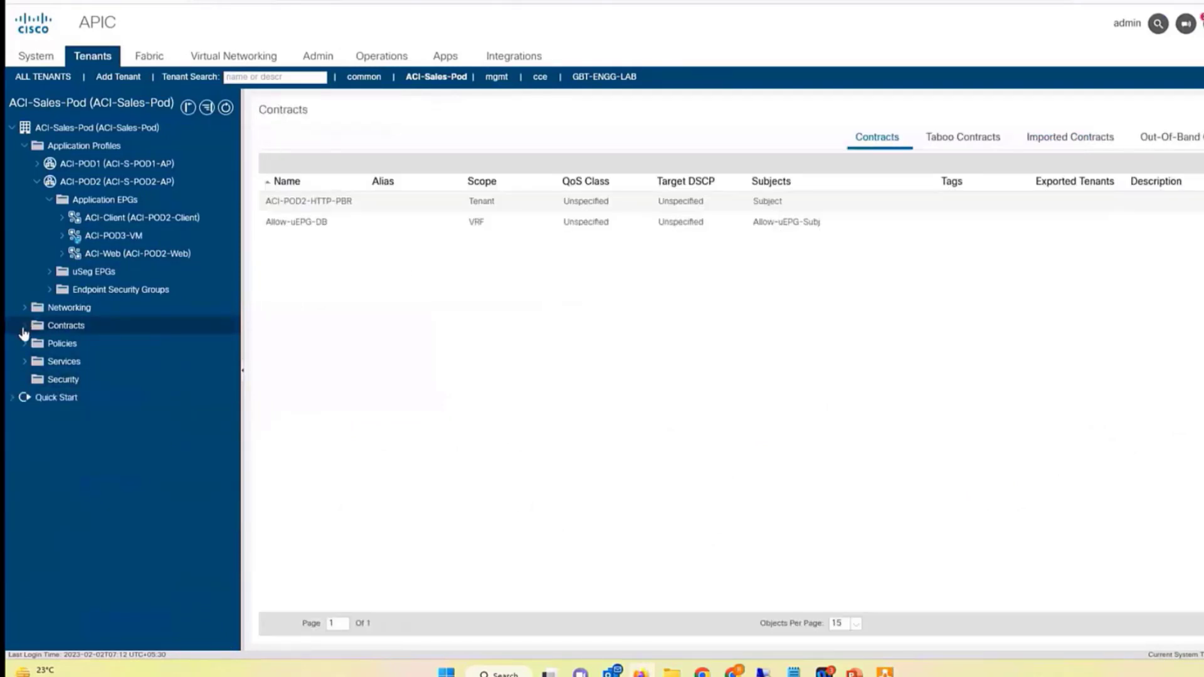
pyautogui.click(23, 327)
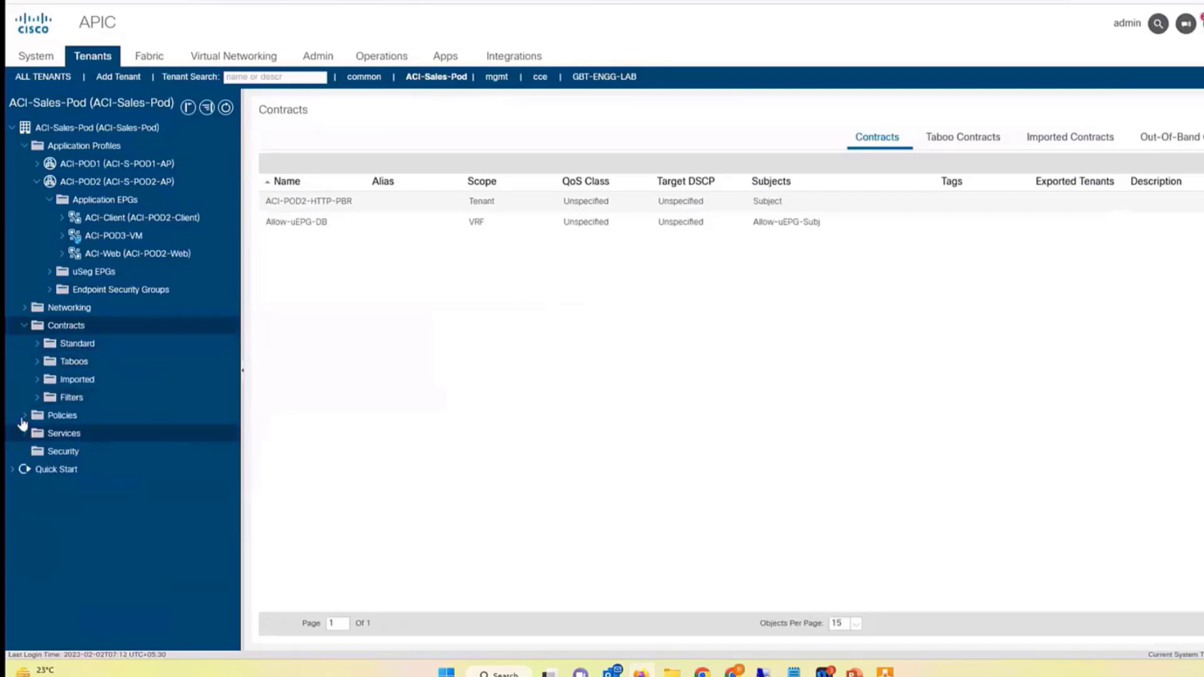
pyautogui.click(36, 400)
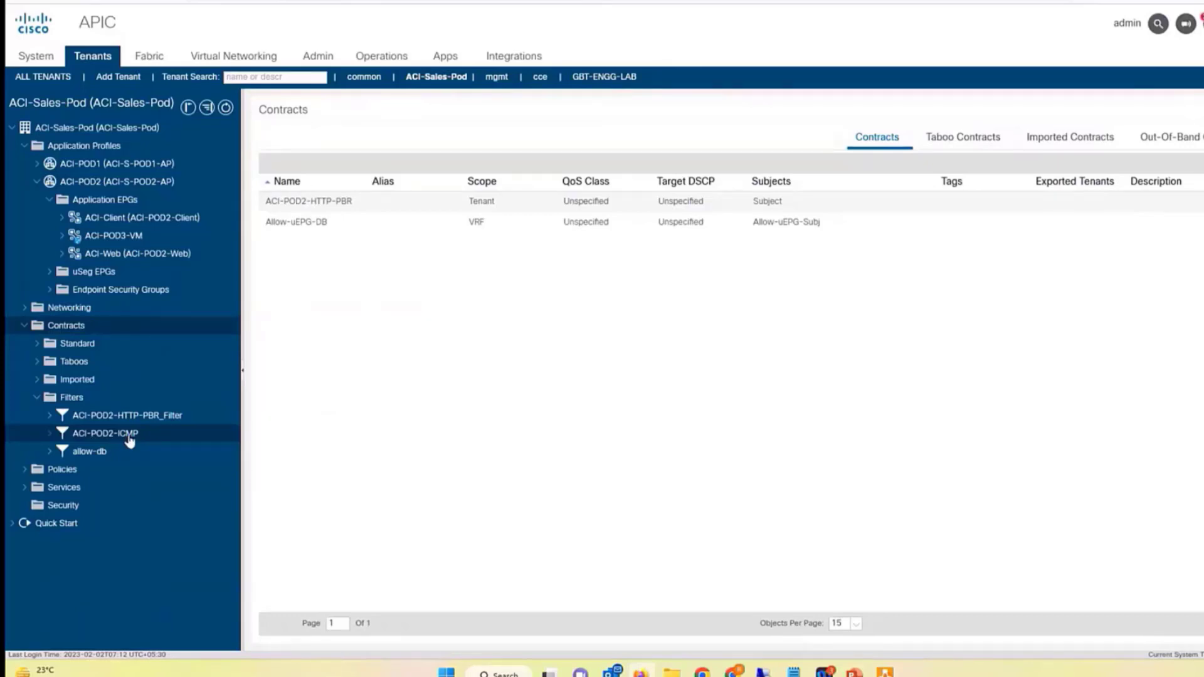
pyautogui.click(36, 345)
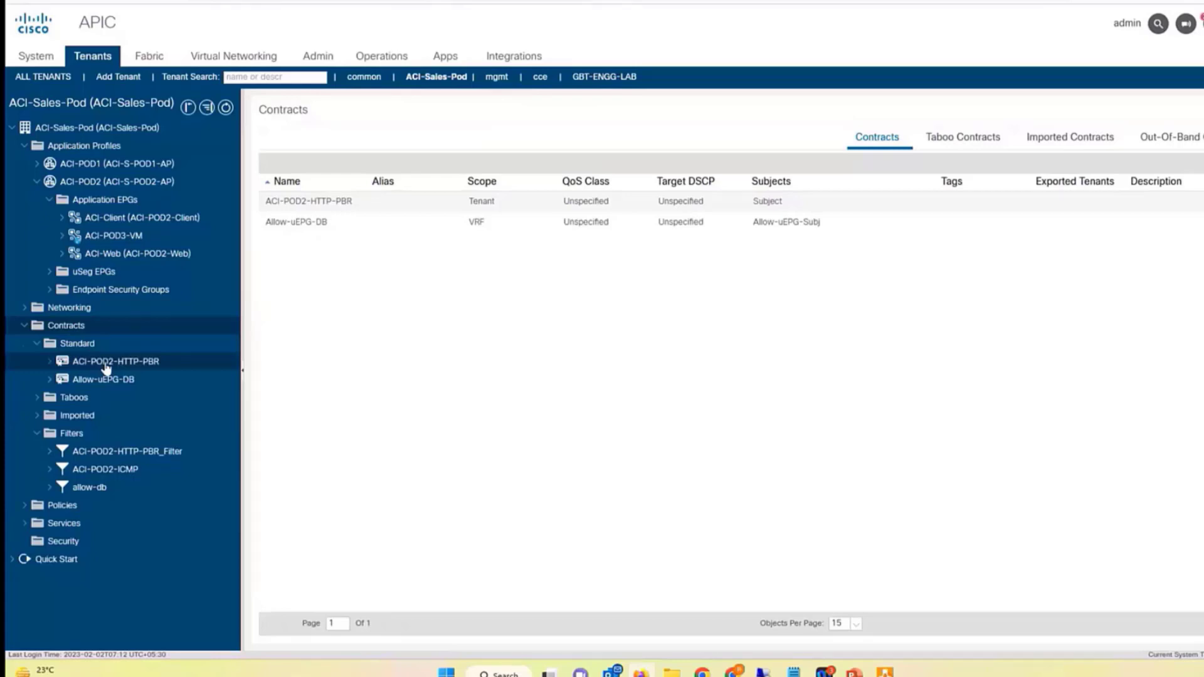
pyautogui.click(106, 364)
pyautogui.rightClick(105, 364)
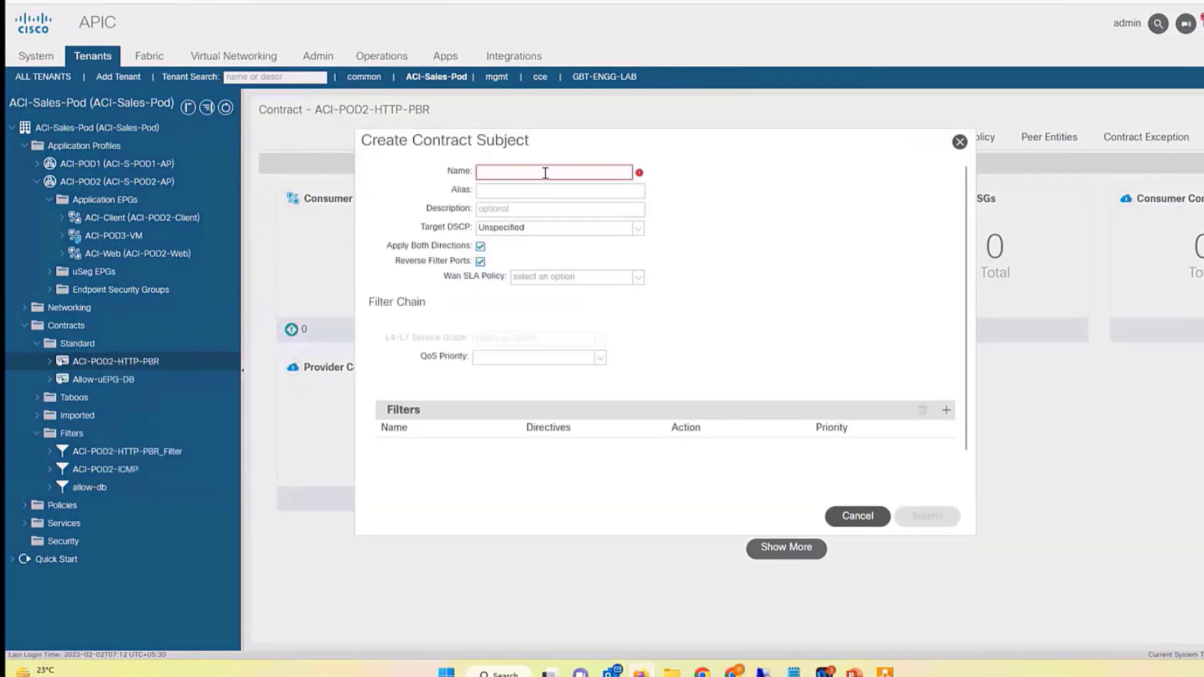
# Step: Create subject Allow-icmp-Subj with the ACI-POD2-ICMP filter on the contract
pyautogui.write('Allow-i')
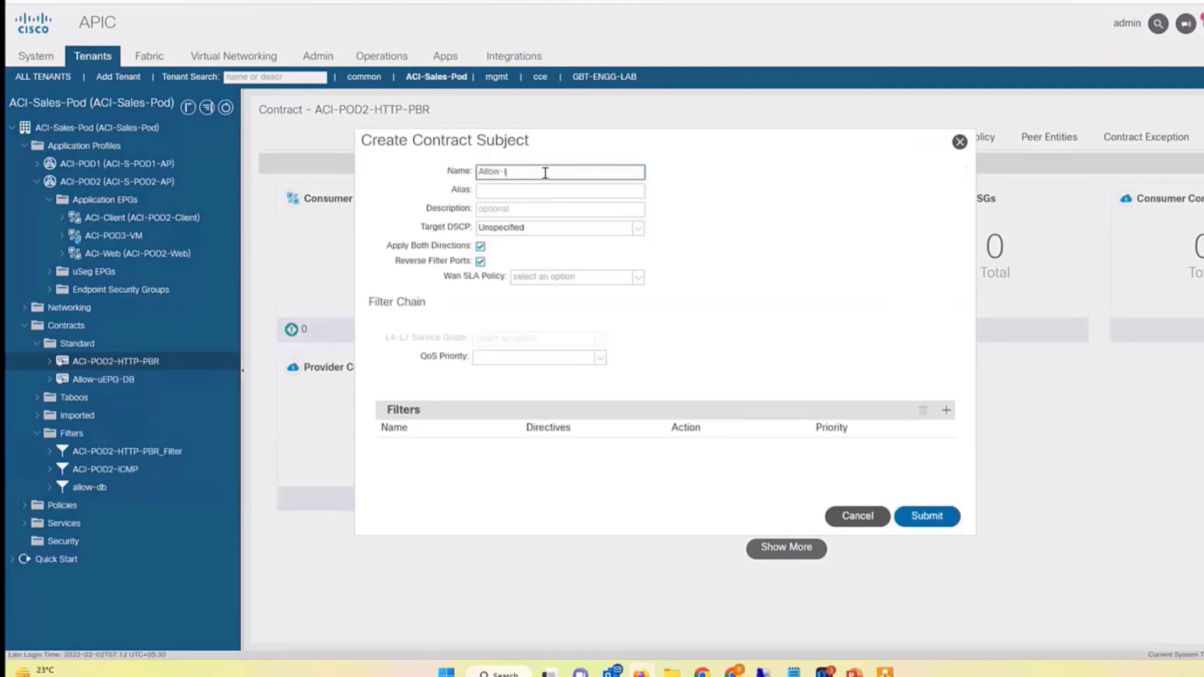
pyautogui.write('cmp-Subj')
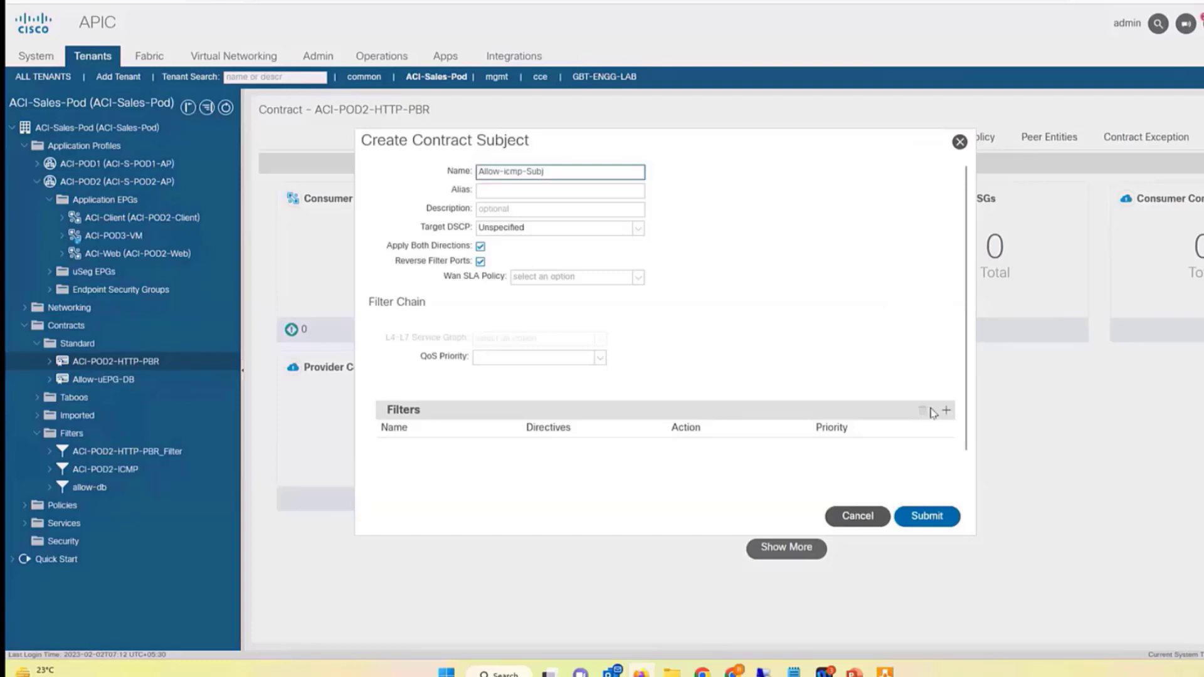
pyautogui.click(946, 410)
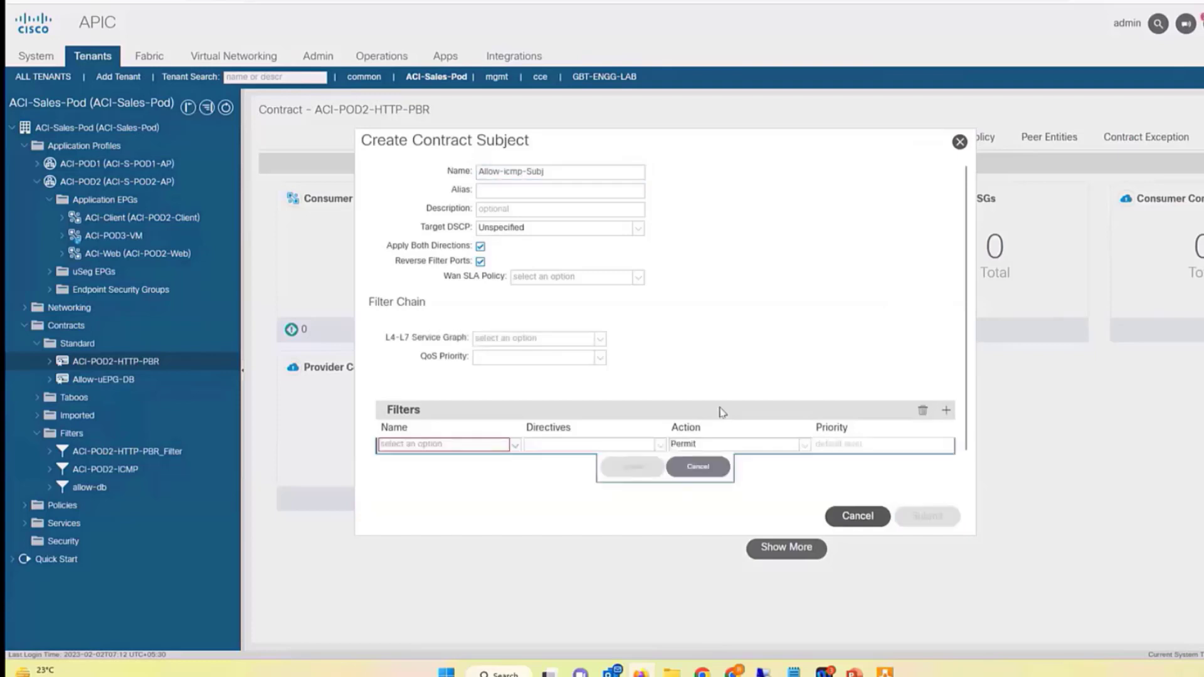
pyautogui.click(514, 445)
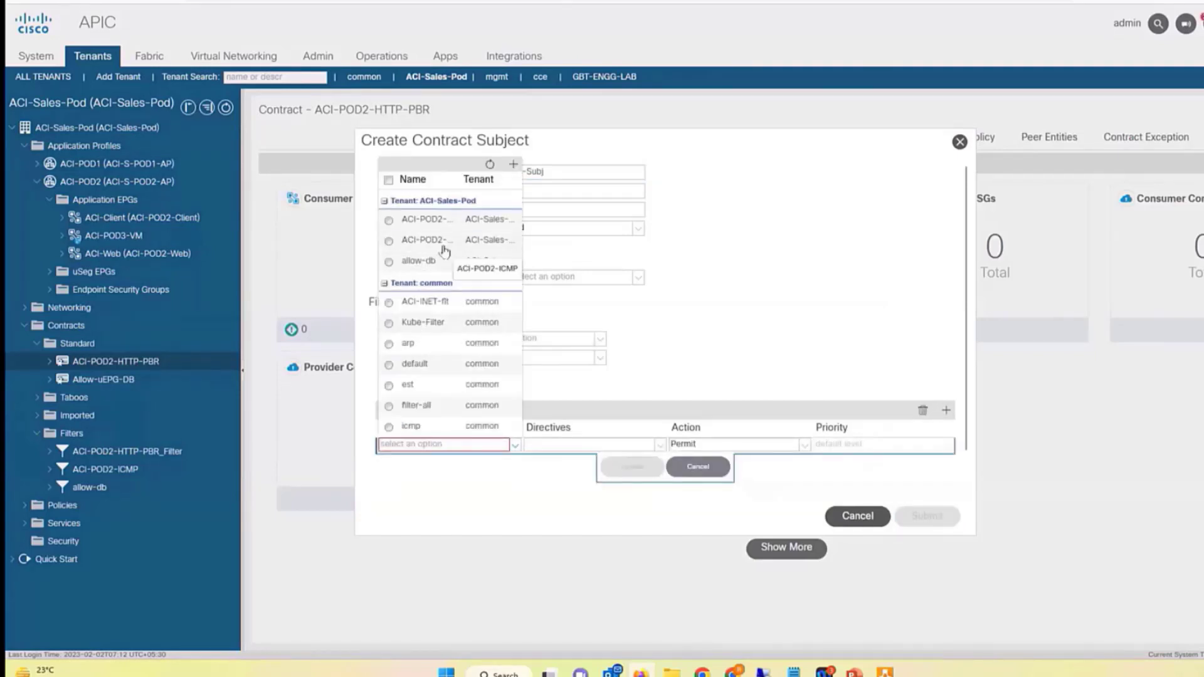
pyautogui.click(426, 241)
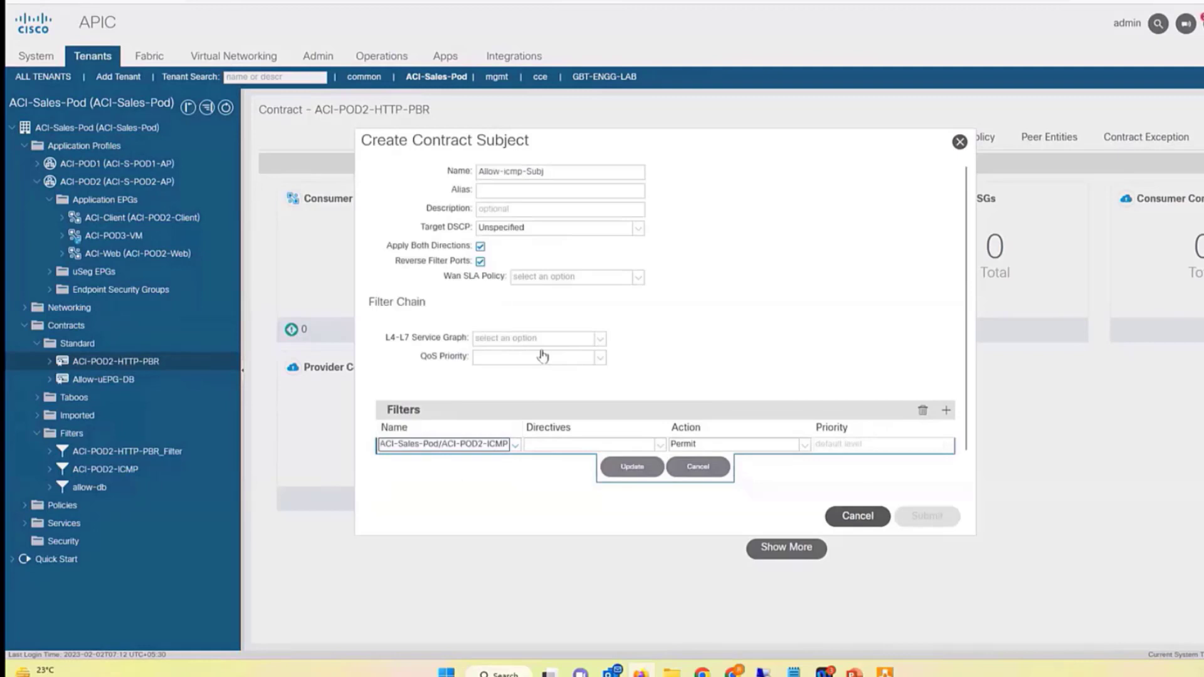
pyautogui.click(634, 467)
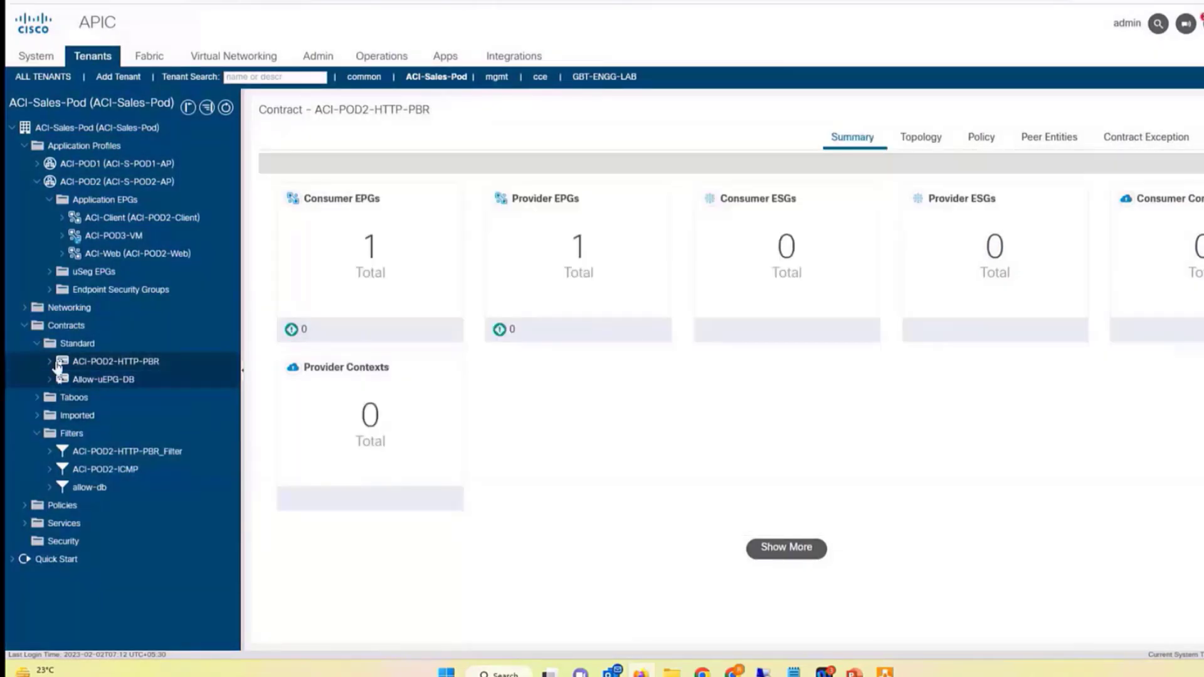
# Step: Show the Allow-icmp-Subj subject's properties, then return to the client's command prompt
pyautogui.click(50, 362)
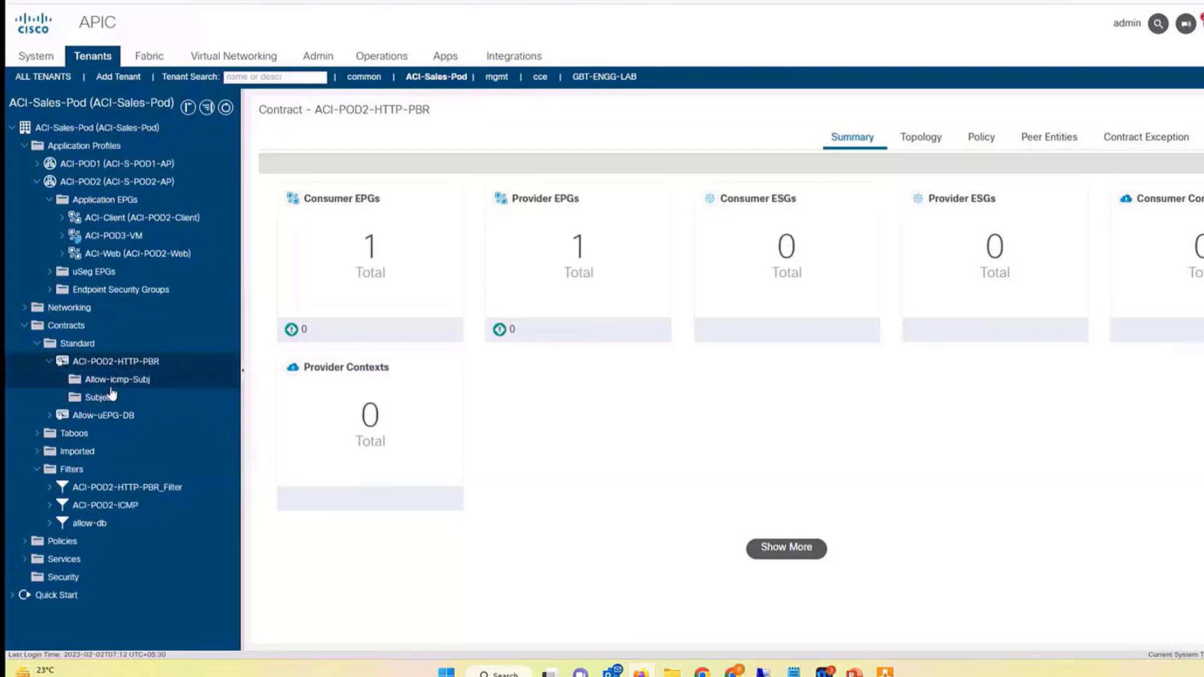
pyautogui.click(119, 384)
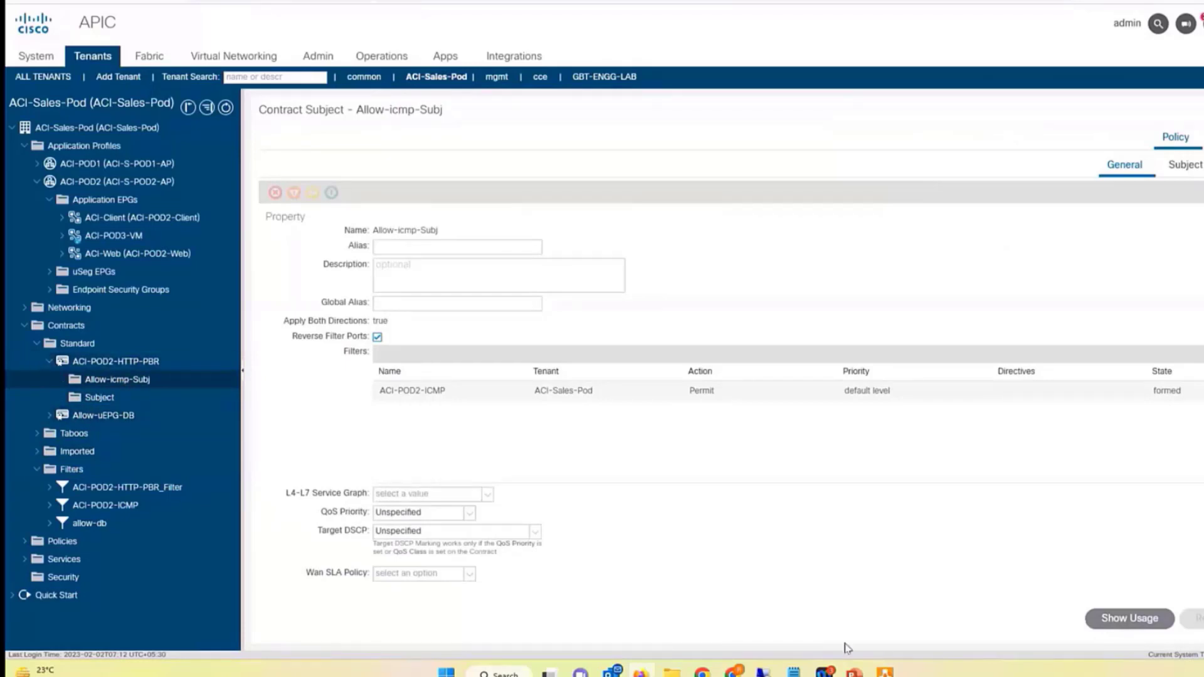
pyautogui.click(771, 673)
pyautogui.click(873, 429)
# Step: Rerun ping 192.168.69.10, now getting 4 replies with 0% loss, and minimize the console
pyautogui.press('Up')
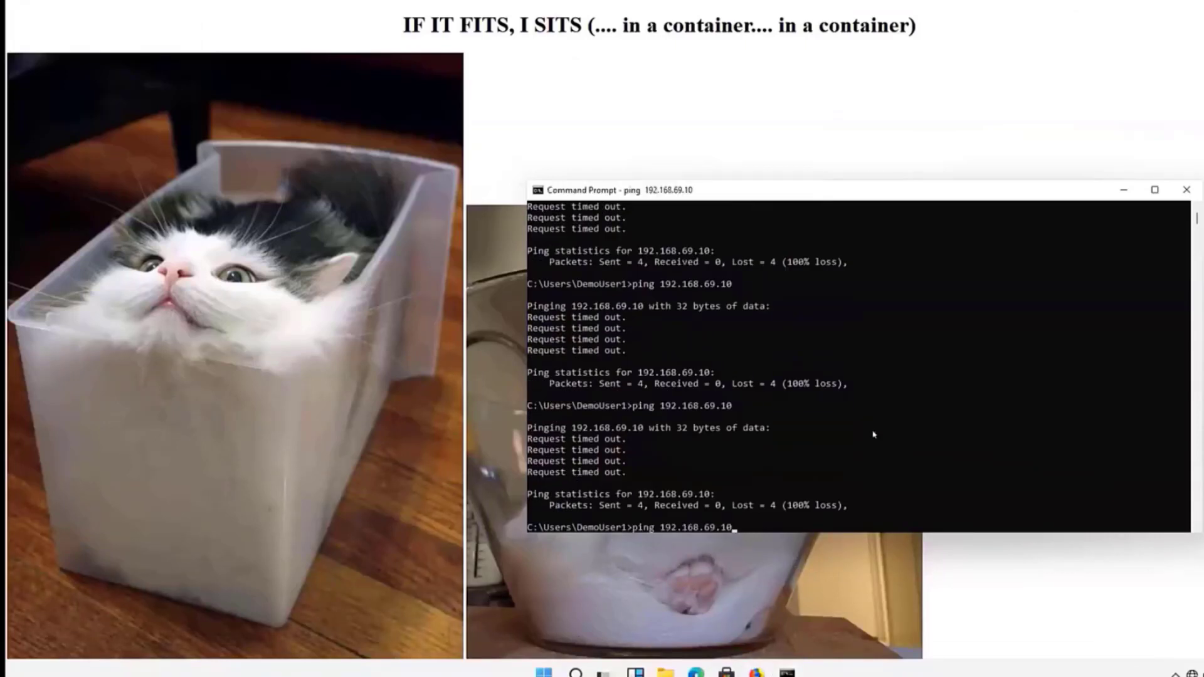
pyautogui.press('Return')
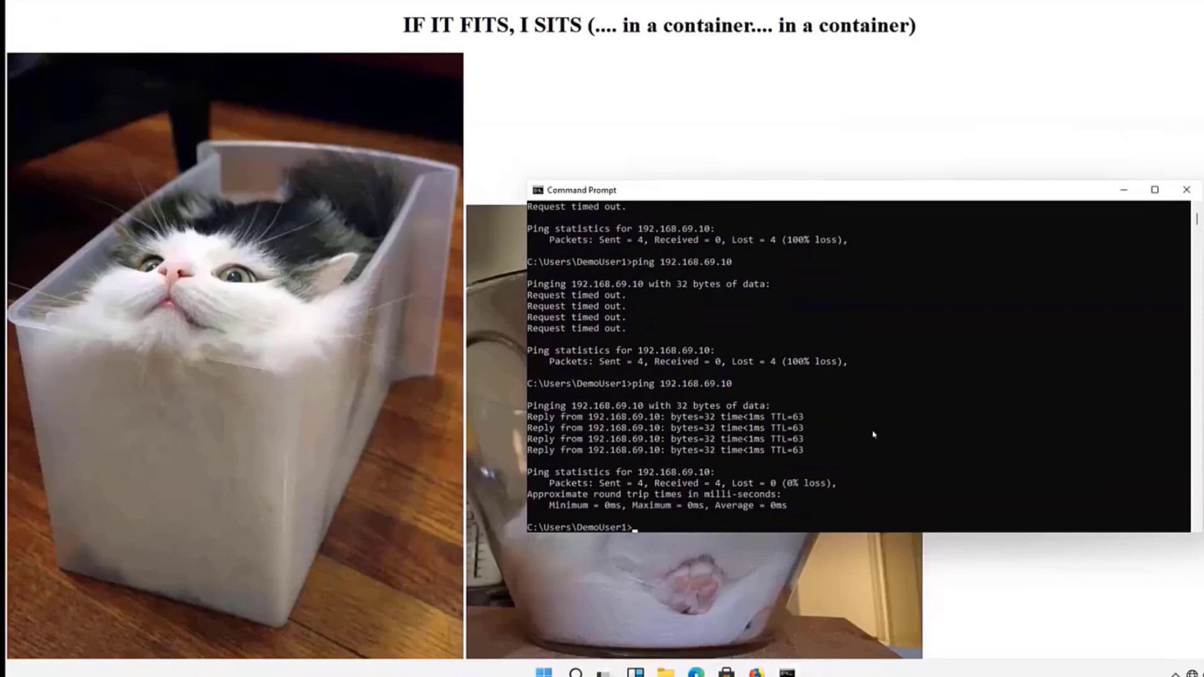
pyautogui.click(787, 671)
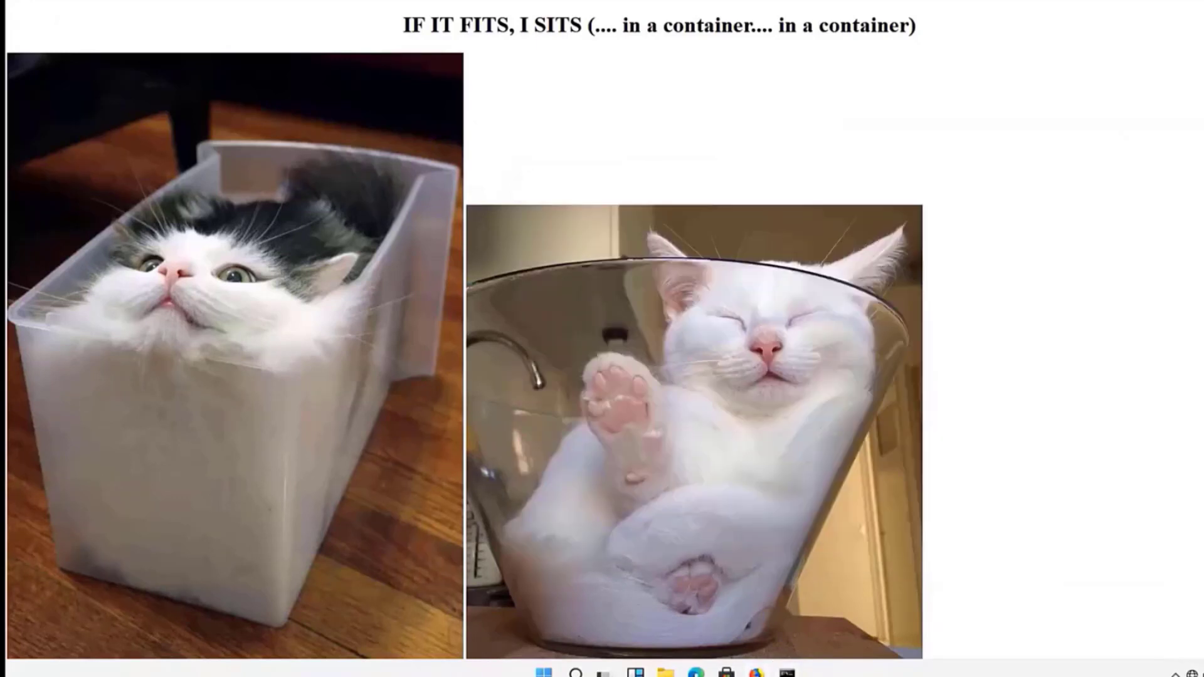